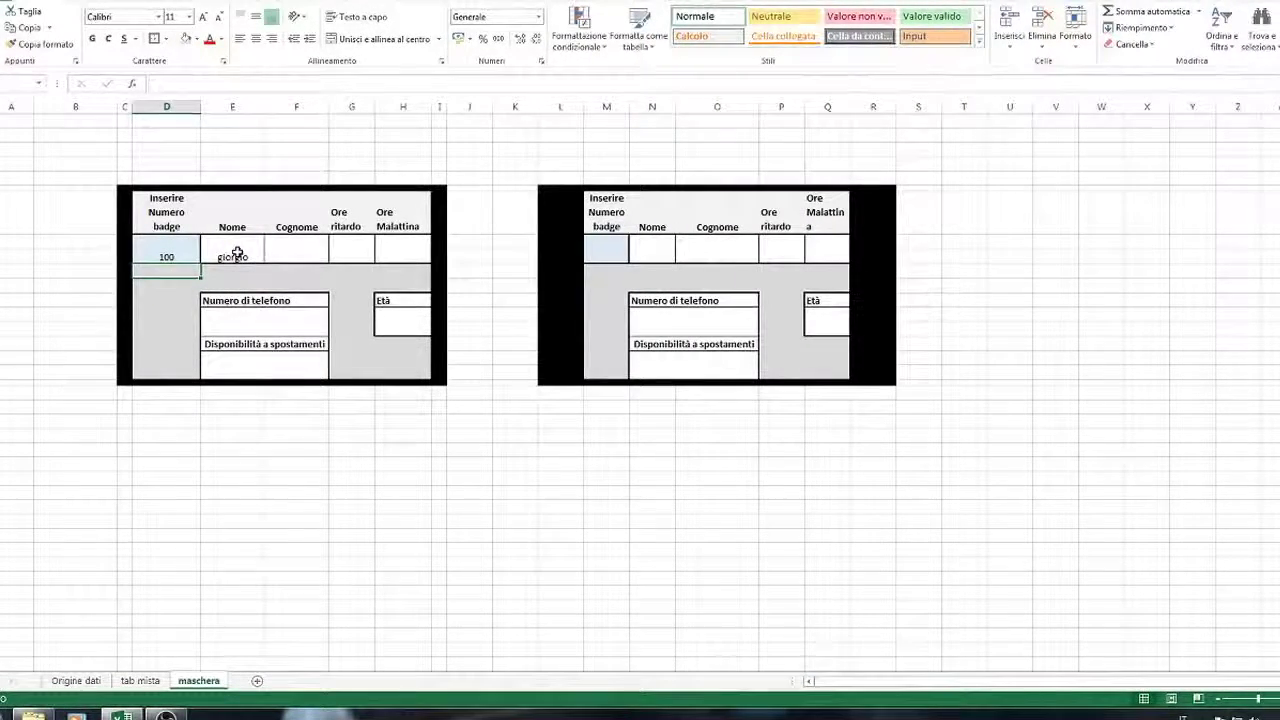
Step: Change the badge number in D8 from 100 to 101 so the Nome field shows marco
left_click(166, 258)
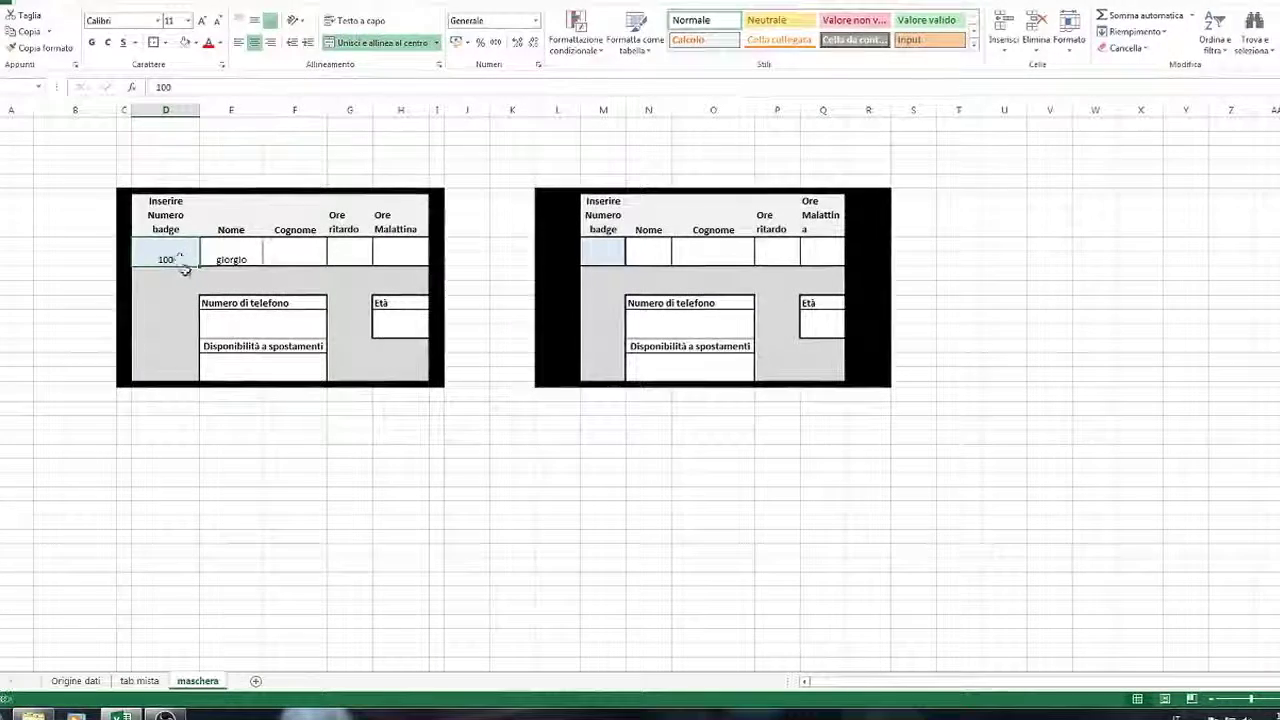
key("F2")
key("BackSpace")
key("BackSpace")
key("BackSpace")
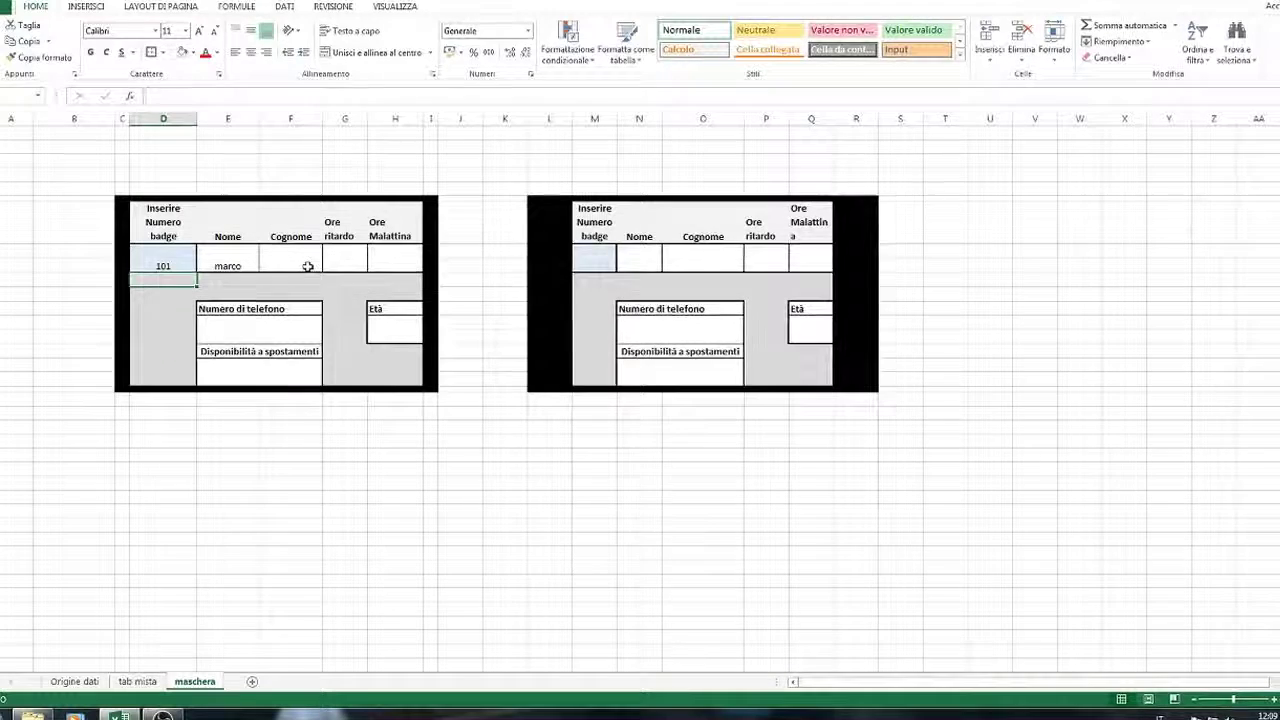
left_click(308, 266)
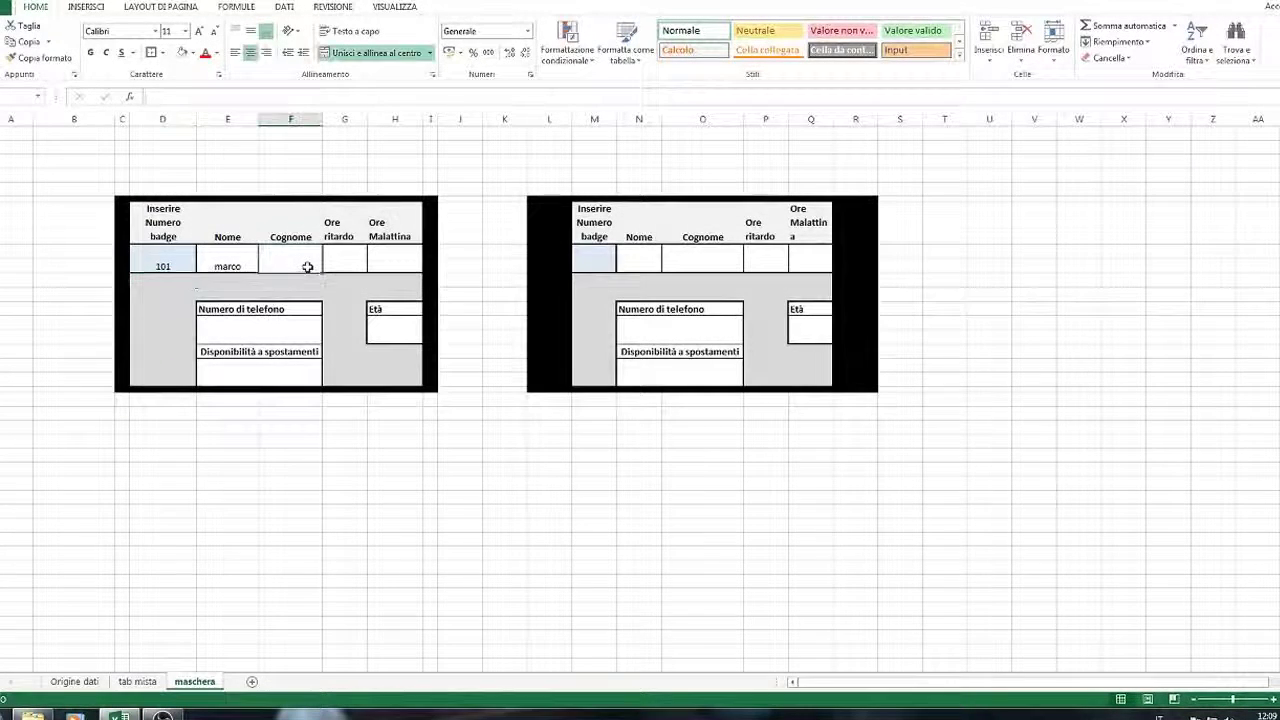
Step: Start a CERCA.VERT in F8 with lookup value D8 and table 'tab mista'!V7:AI24
left_click(130, 96)
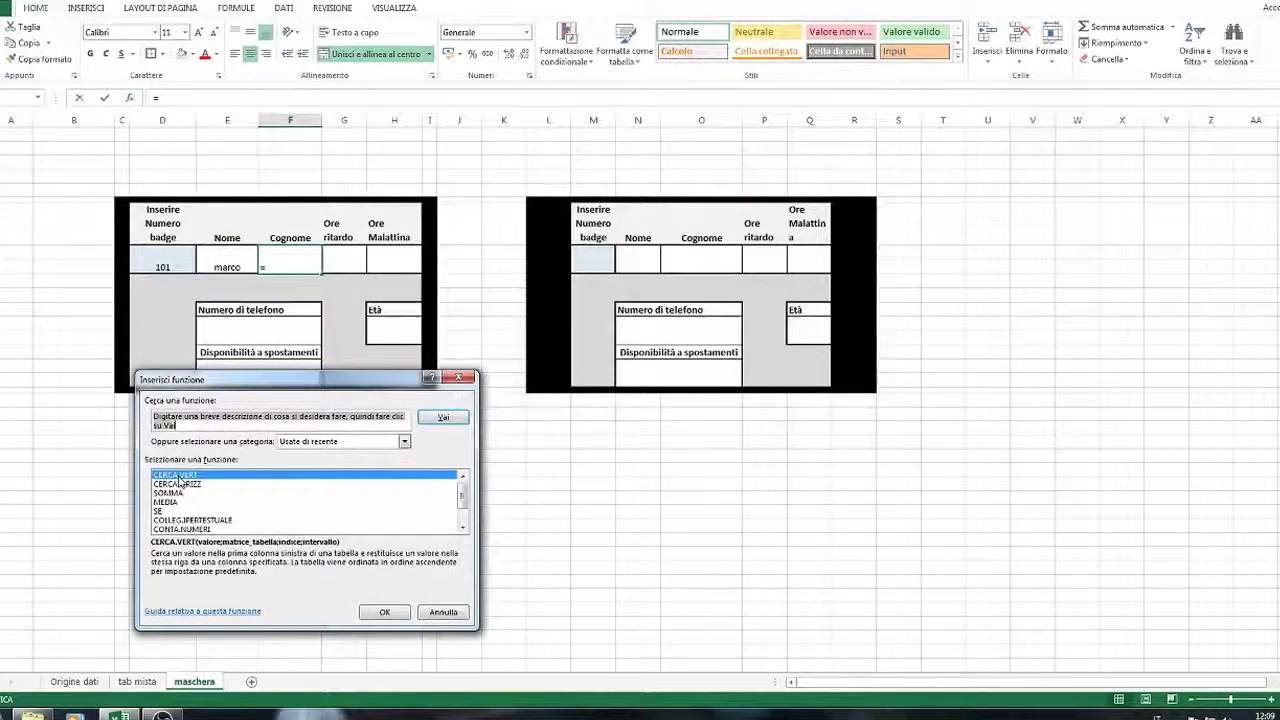
double_click(178, 475)
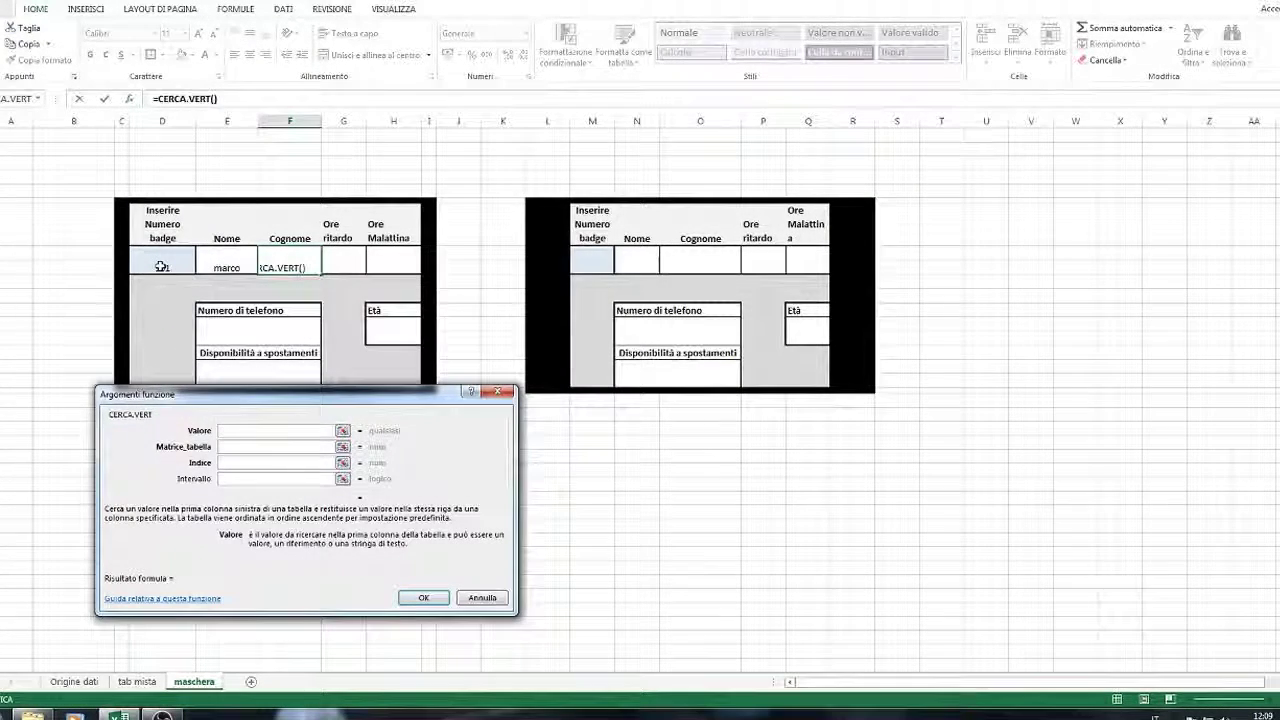
left_click(161, 266)
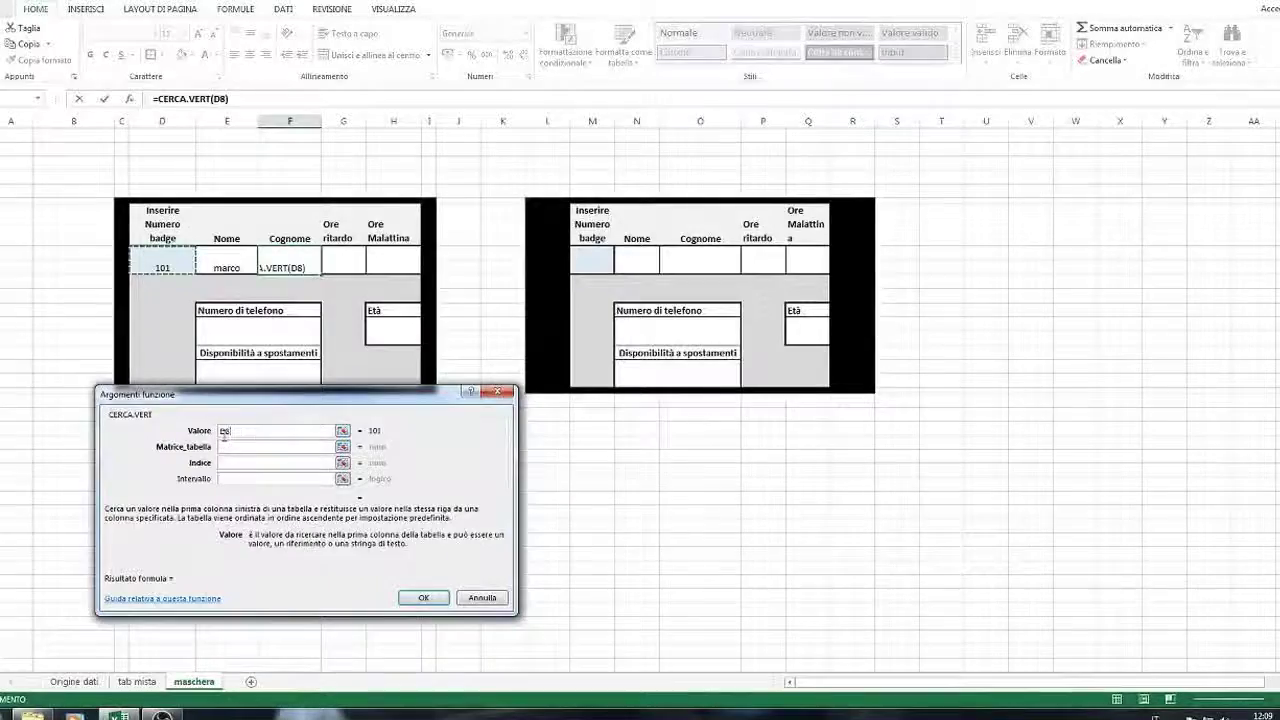
left_click(243, 446)
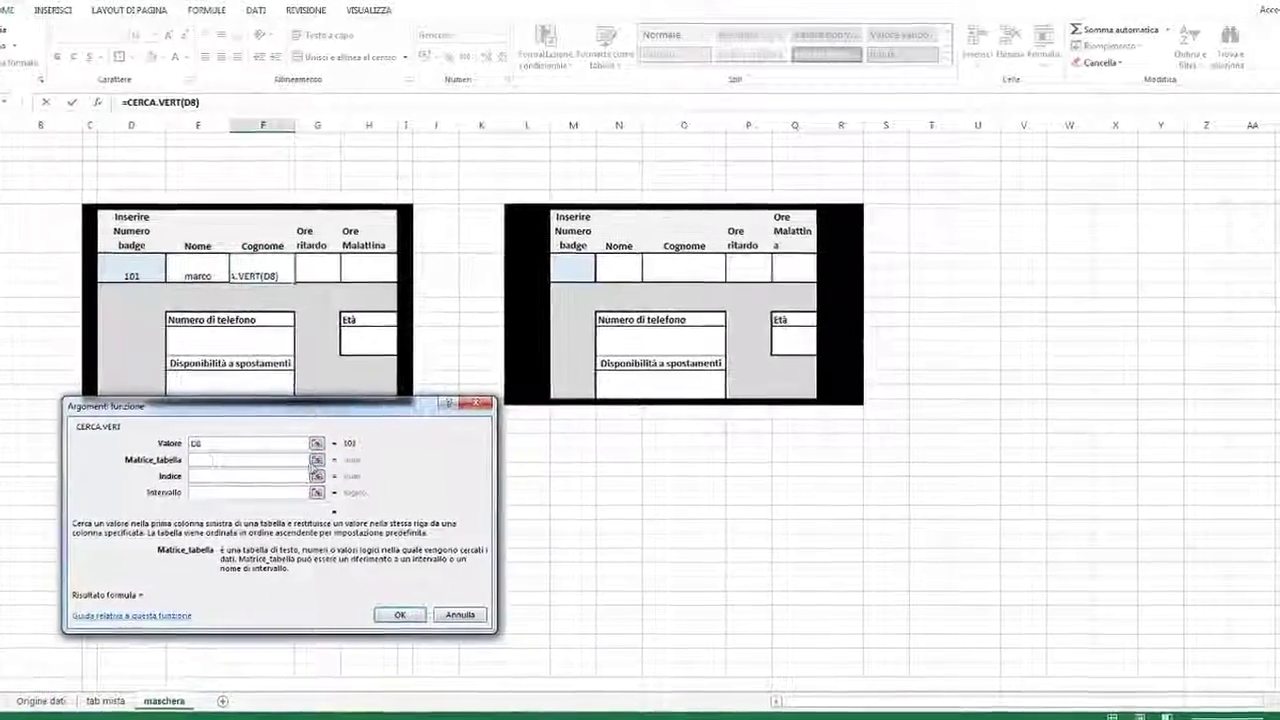
left_click(326, 456)
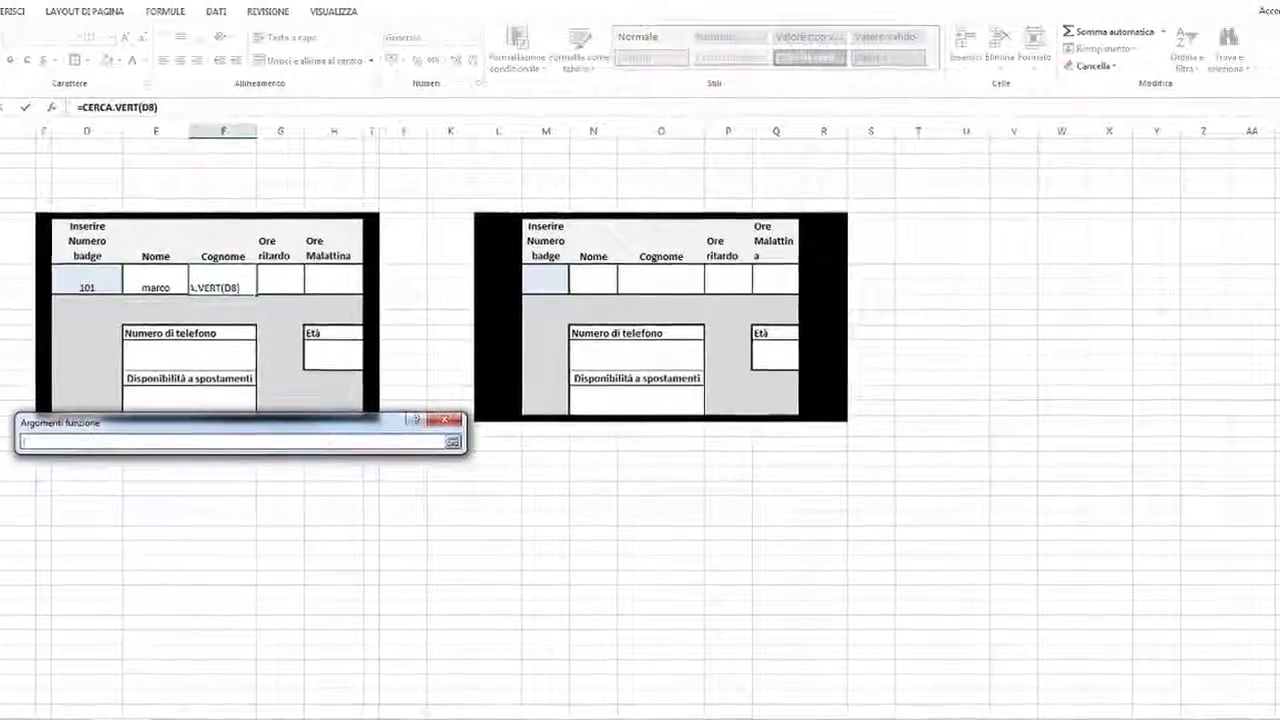
left_click(70, 717)
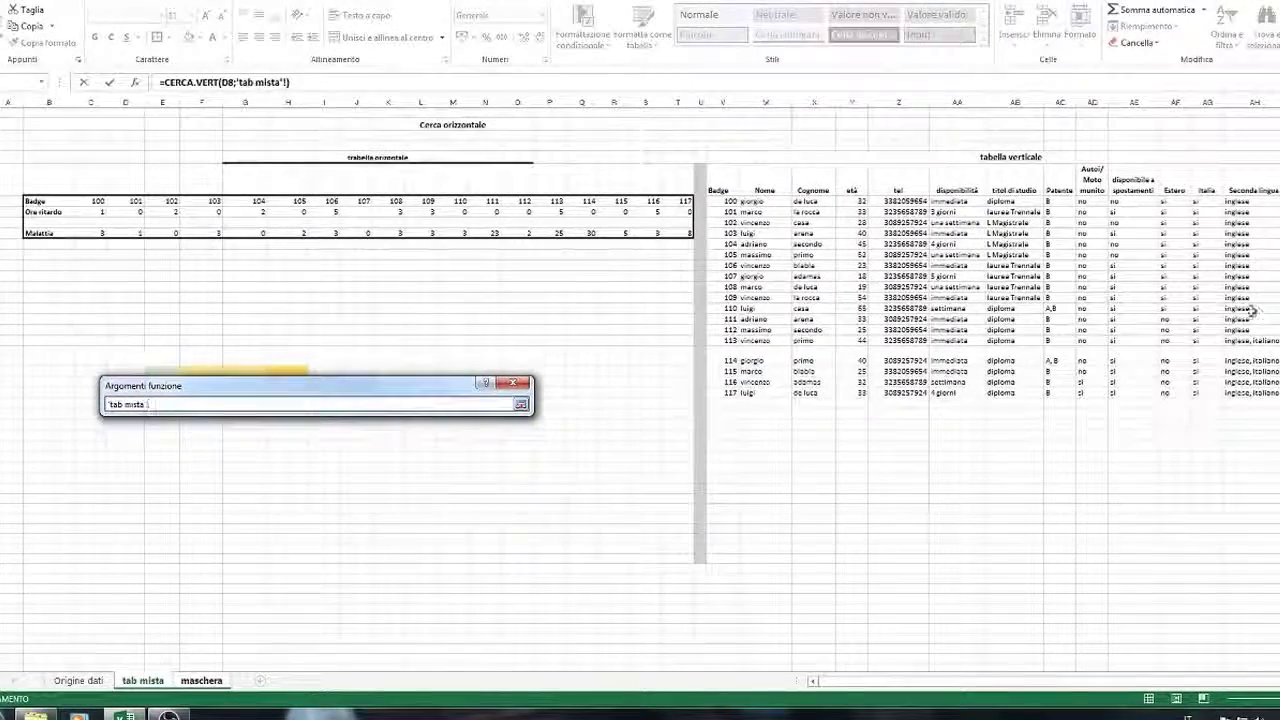
mouse_move(1255, 393)
left_mouse_down()
mouse_move(905, 248)
mouse_move(723, 203)
left_mouse_up()
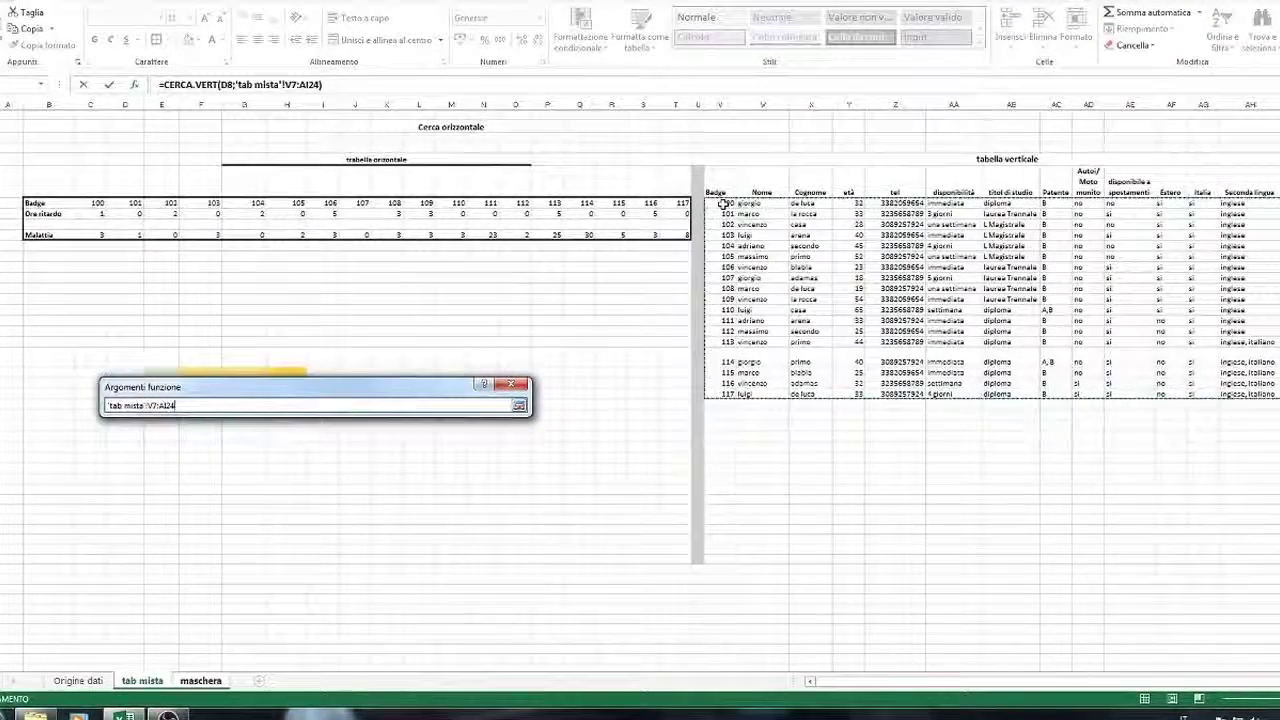
left_click(519, 408)
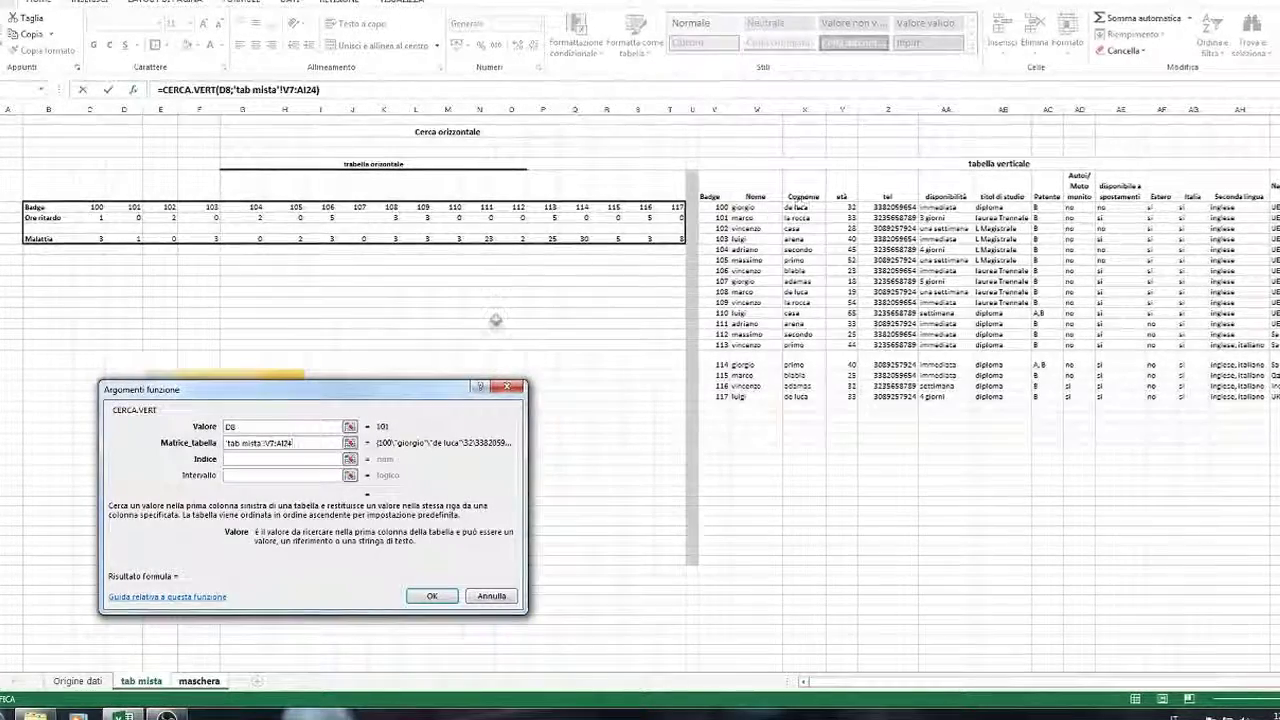
Step: Complete the CERCA.VERT with column index 3 and match type 0, returning surname la rocca
left_click(237, 461)
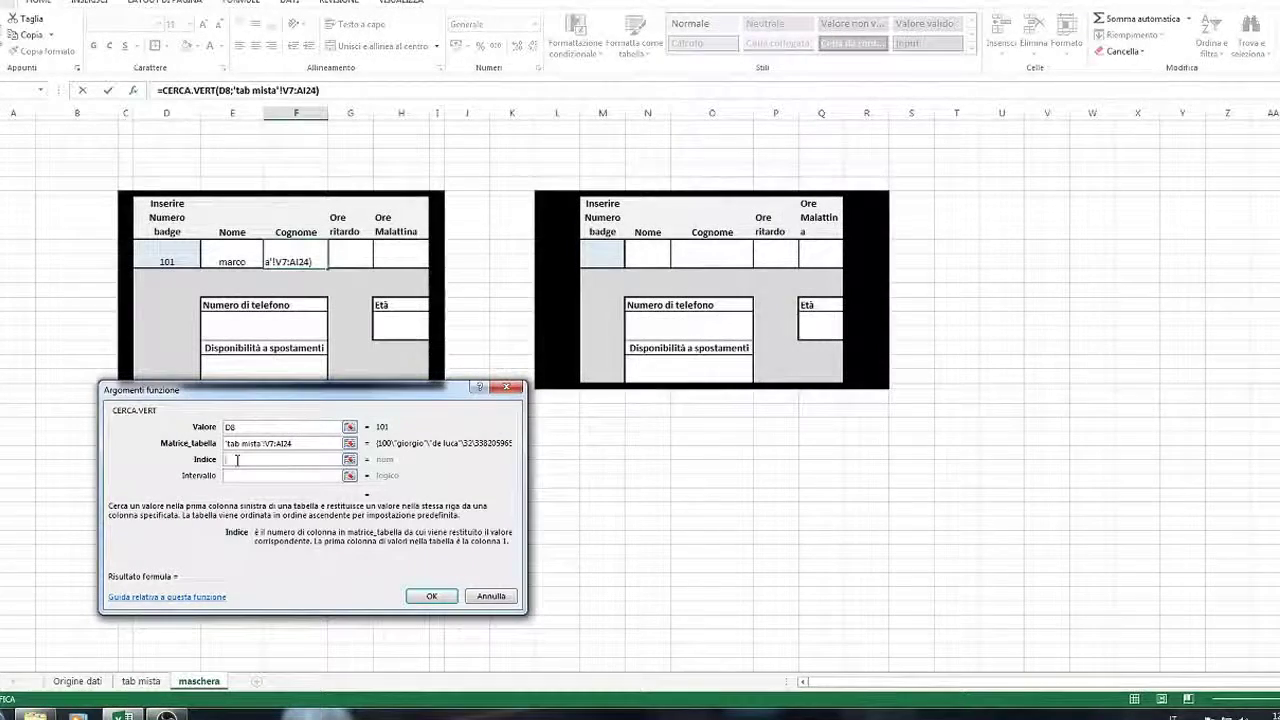
type("3")
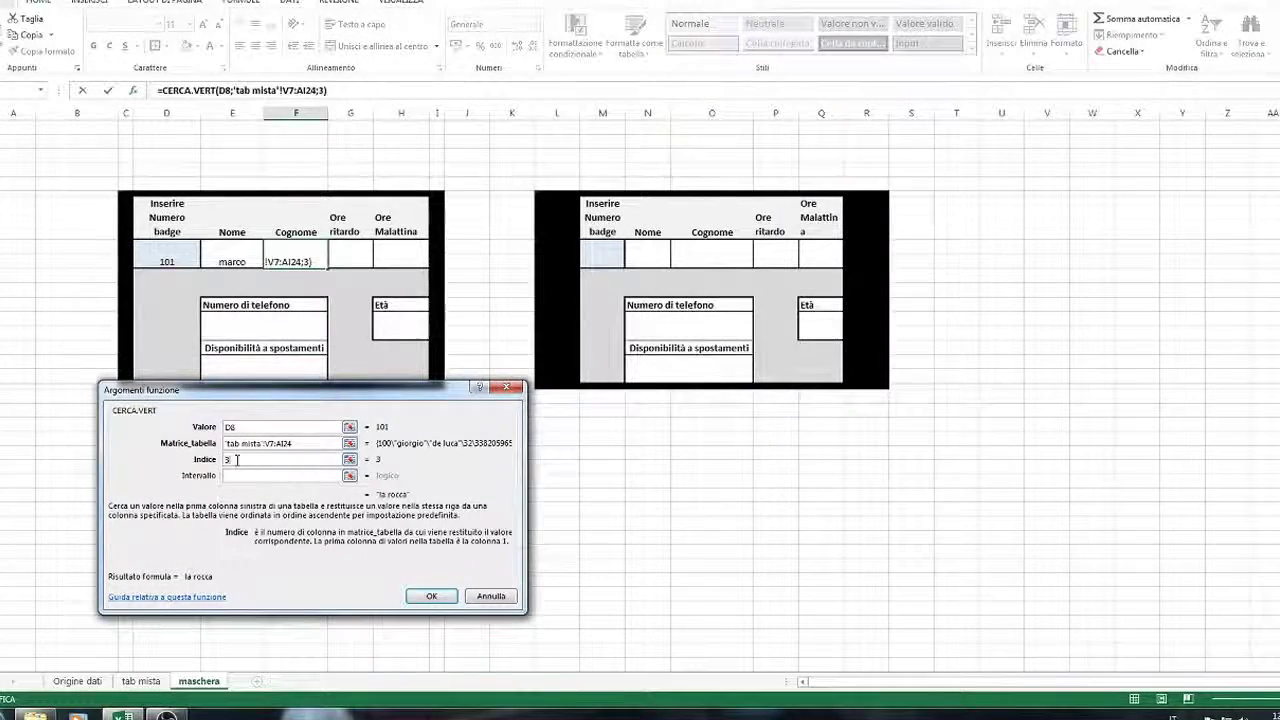
left_click(239, 476)
type("0")
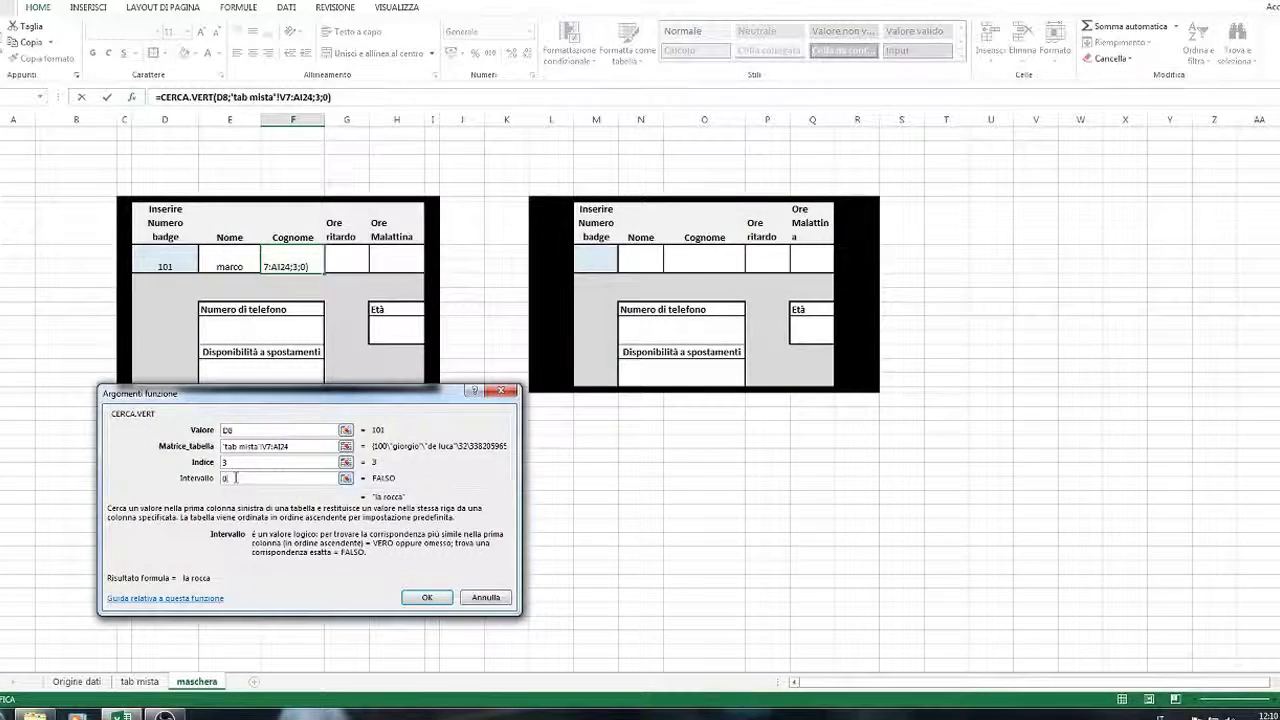
left_click(425, 597)
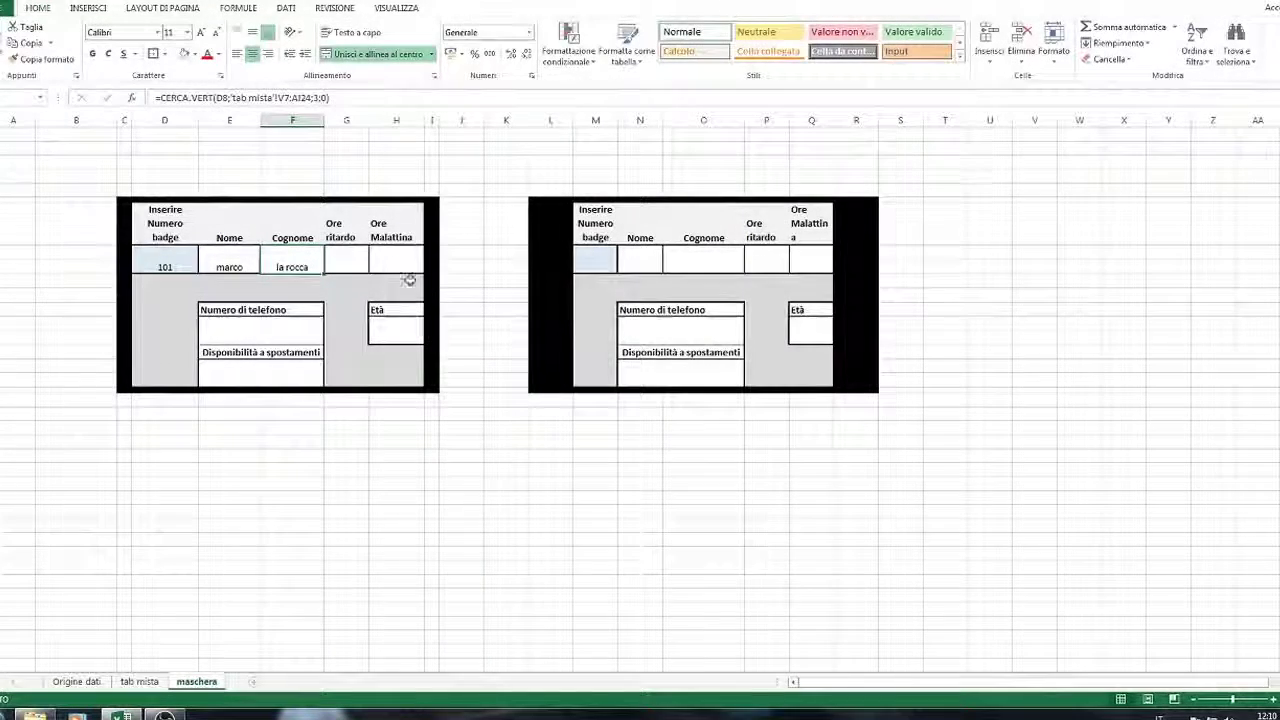
left_click(327, 266)
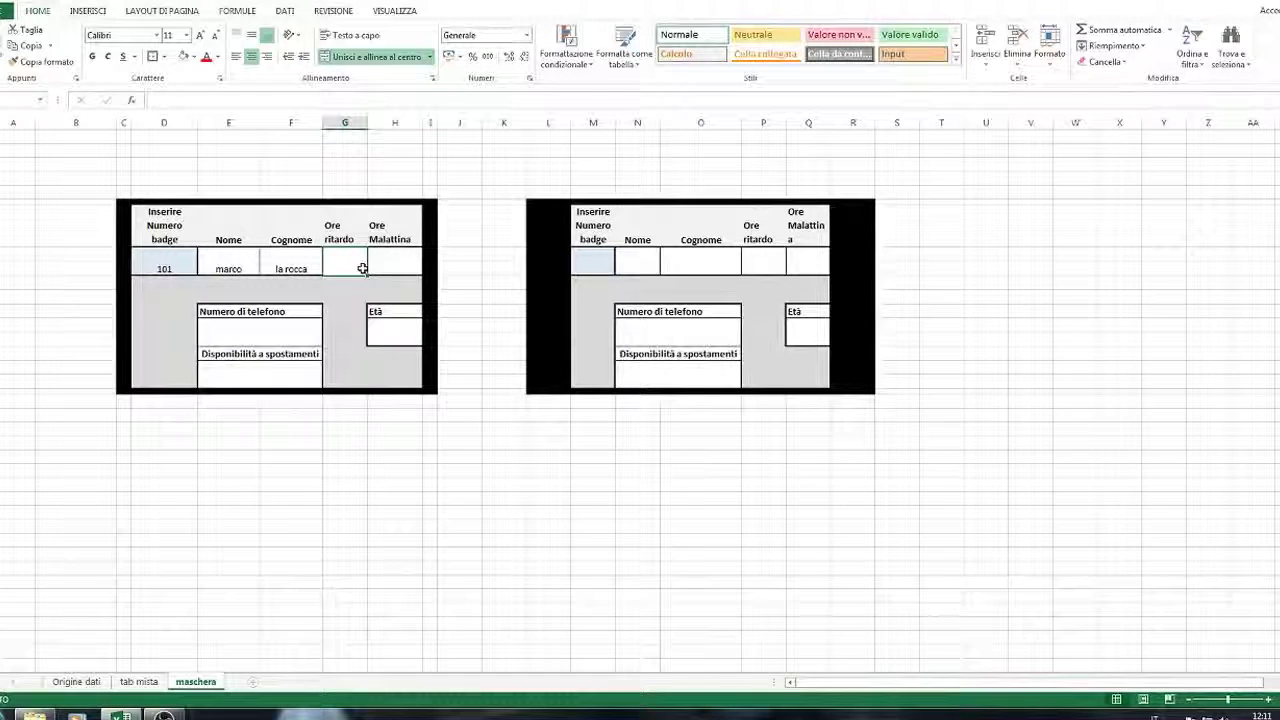
Step: Start a CERCA.ORIZZ in G8 with lookup value D8 and table 'tab mista'!C7:T10
left_click(131, 100)
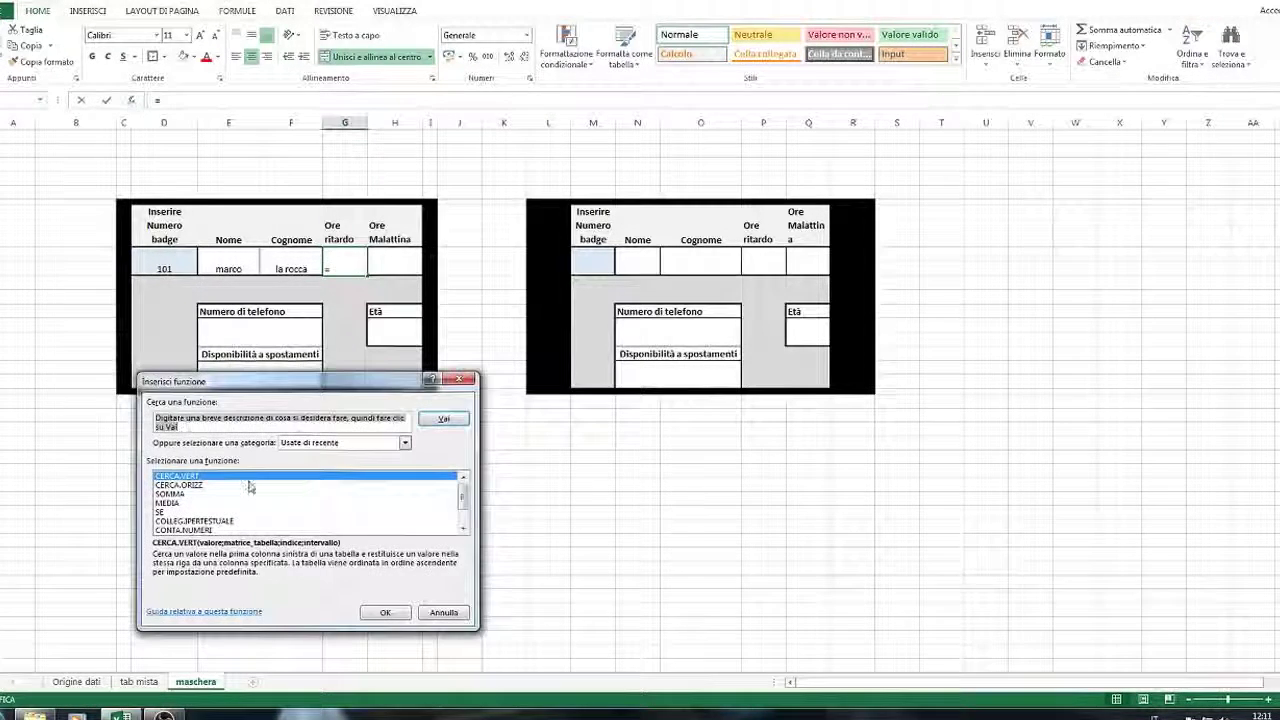
double_click(180, 485)
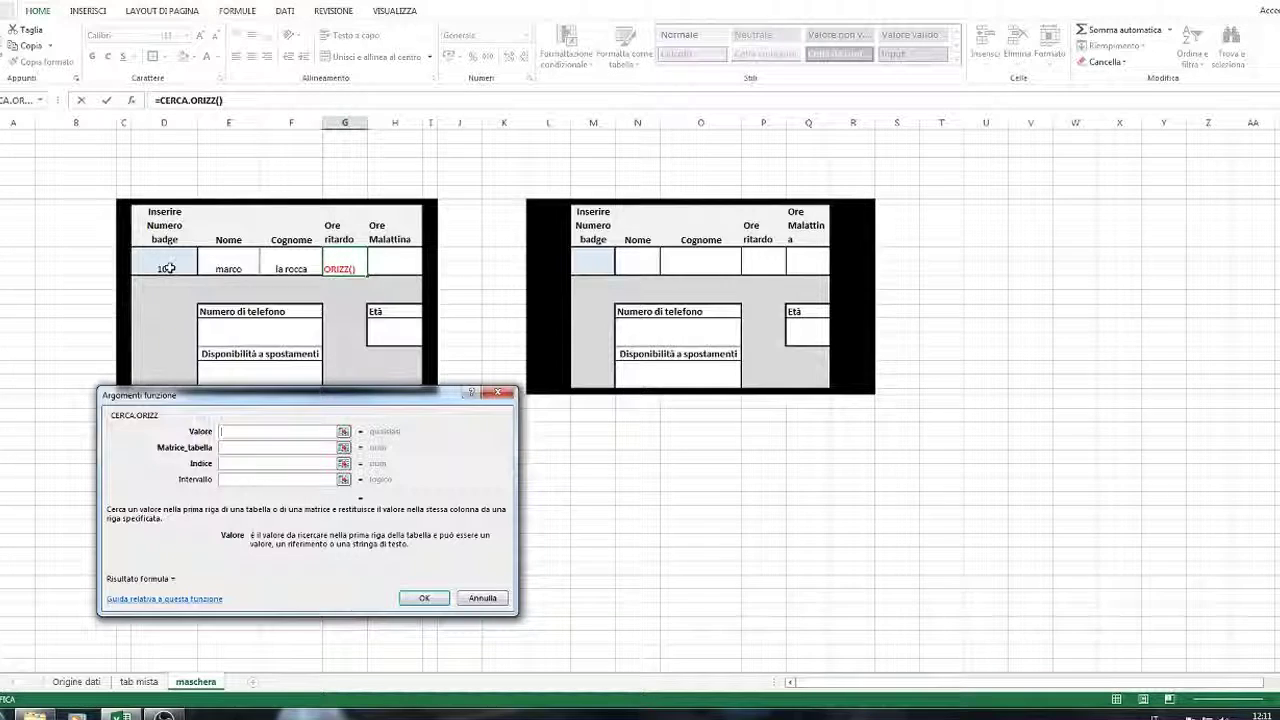
left_click(170, 268)
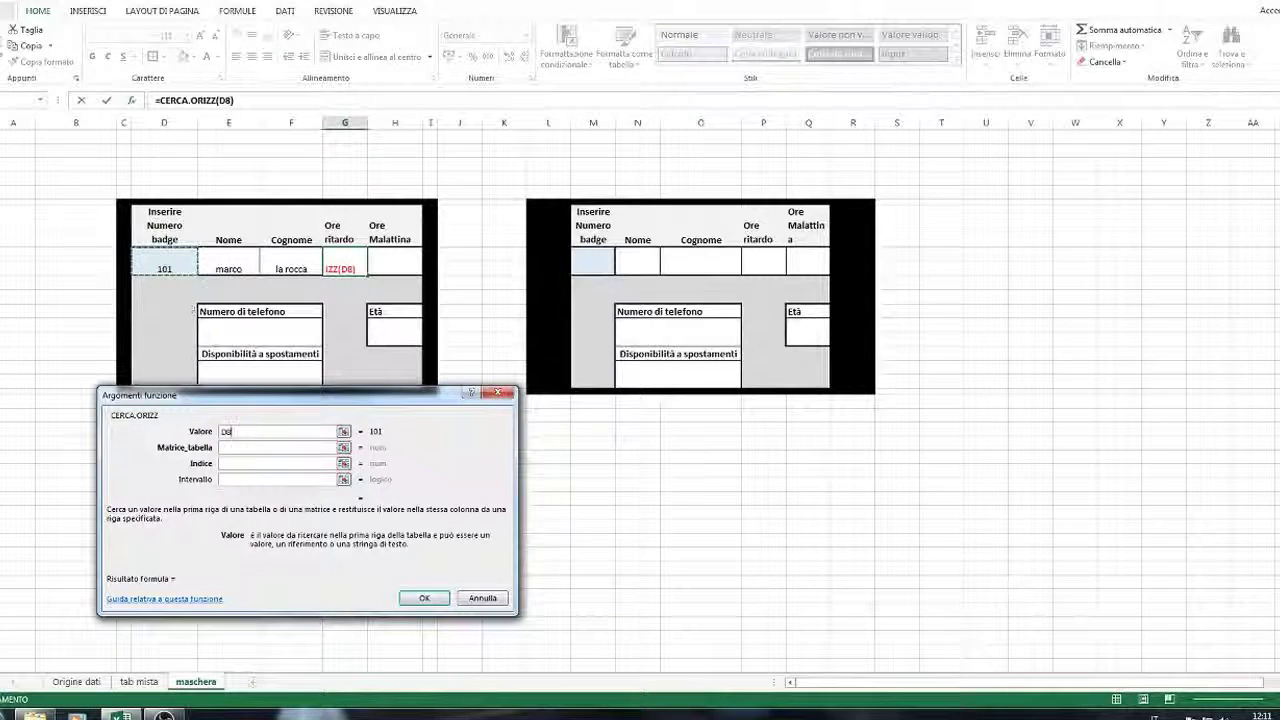
left_click(343, 447)
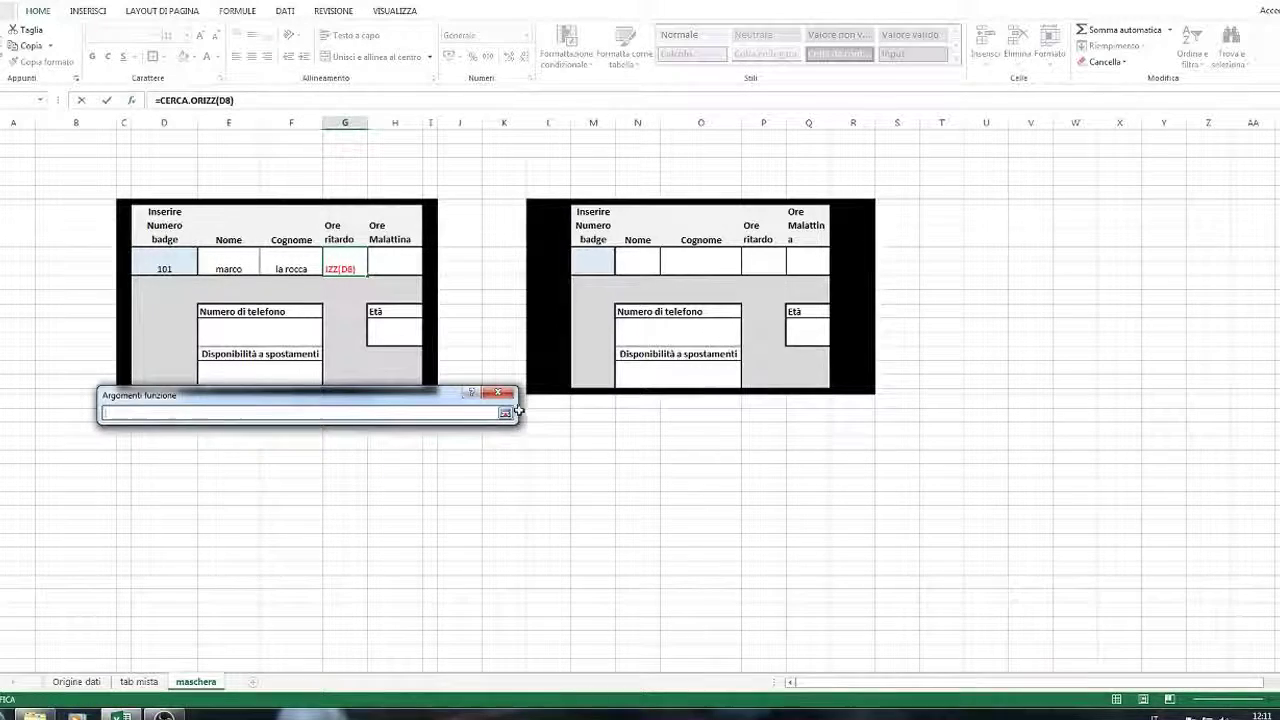
left_click(139, 681)
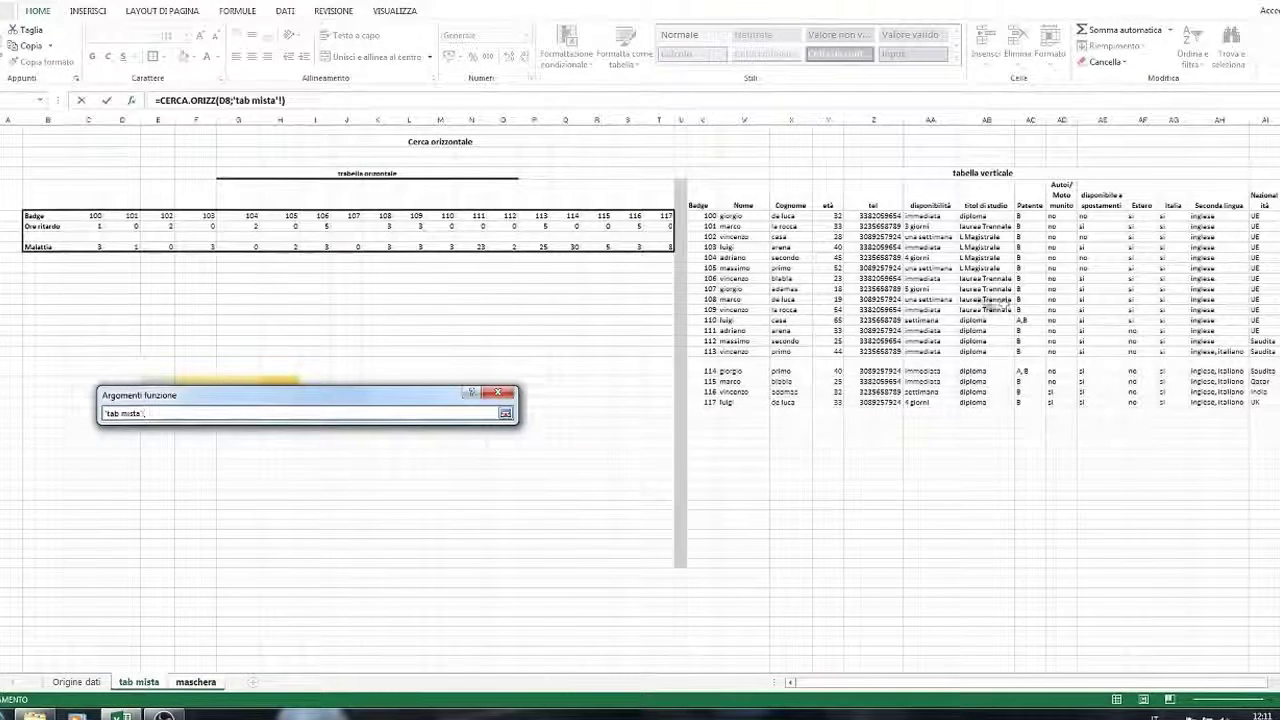
left_click_drag(88, 216, 665, 248)
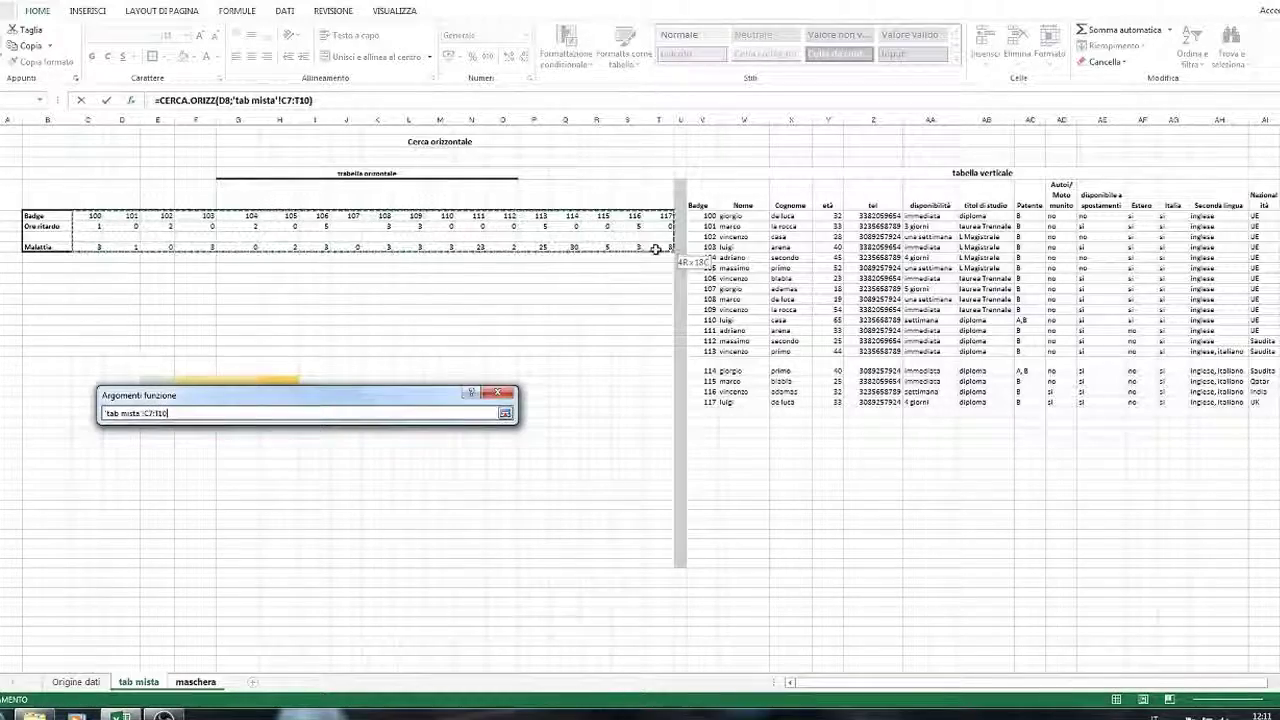
left_click(505, 413)
Step: Set the CERCA.ORIZZ row index to 2 and range to 0, so G8 shows 0
left_click(245, 464)
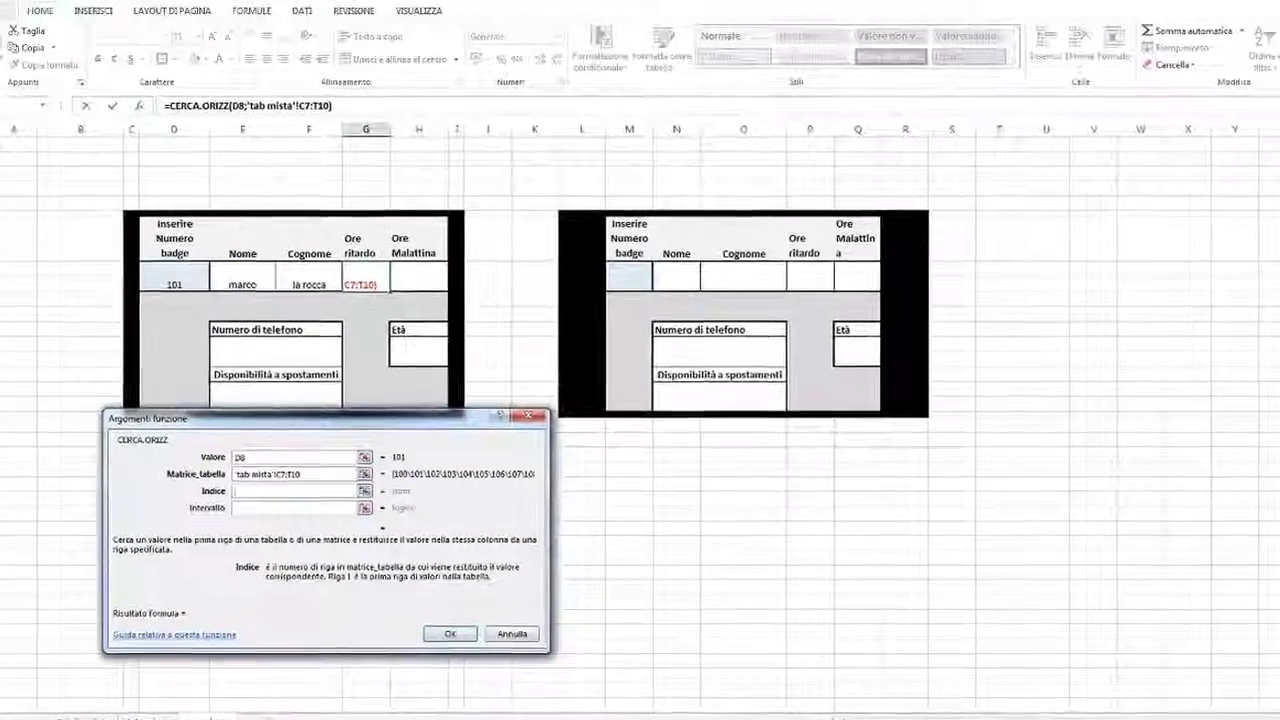
left_click(143, 706)
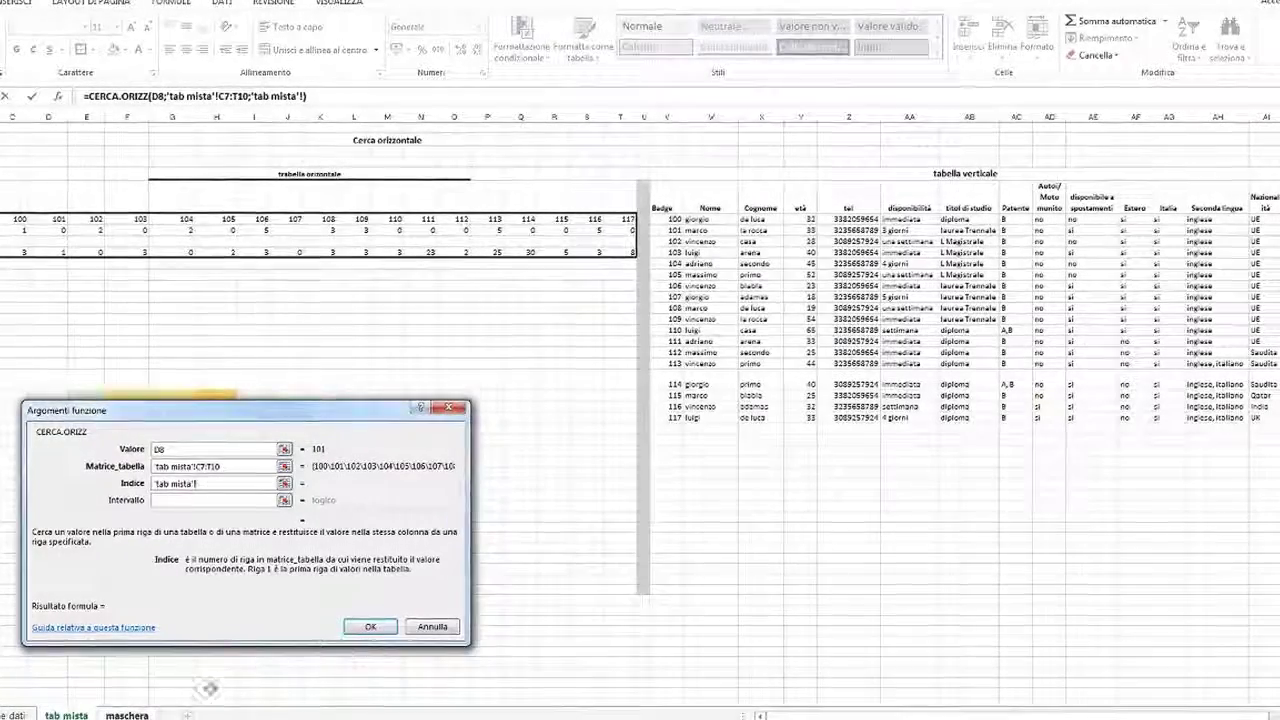
left_click(127, 715)
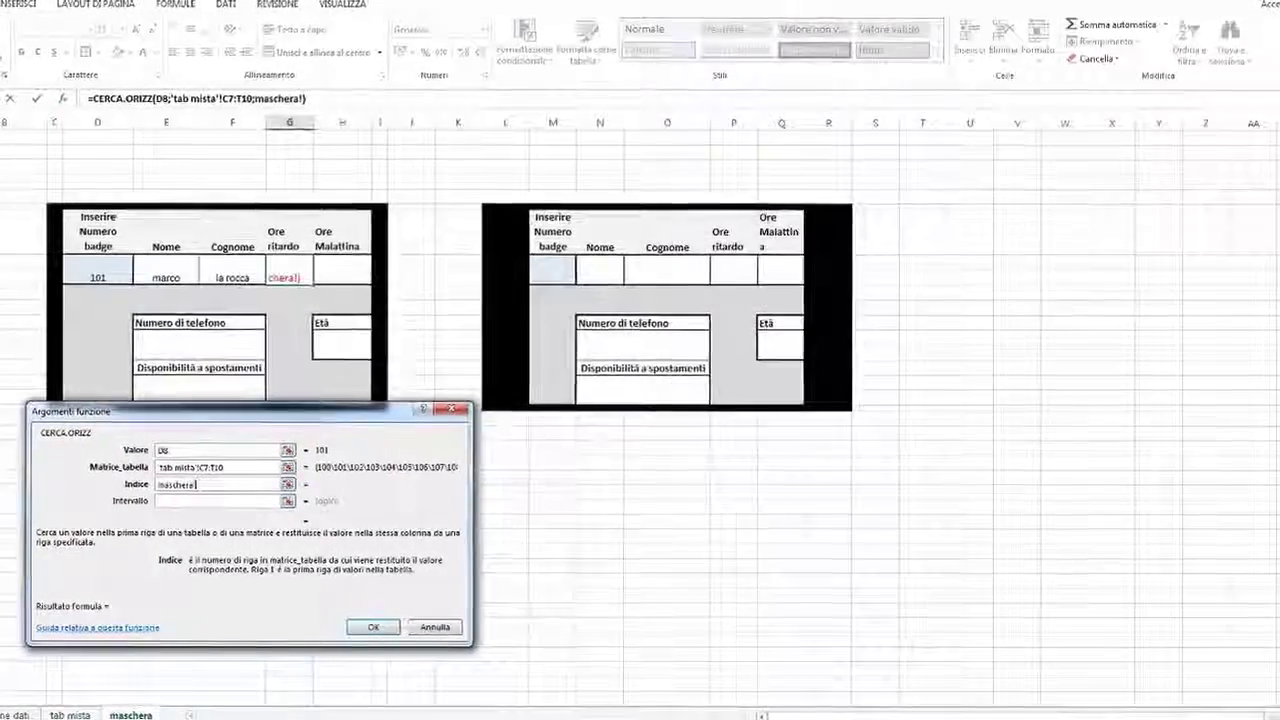
left_click(78, 715)
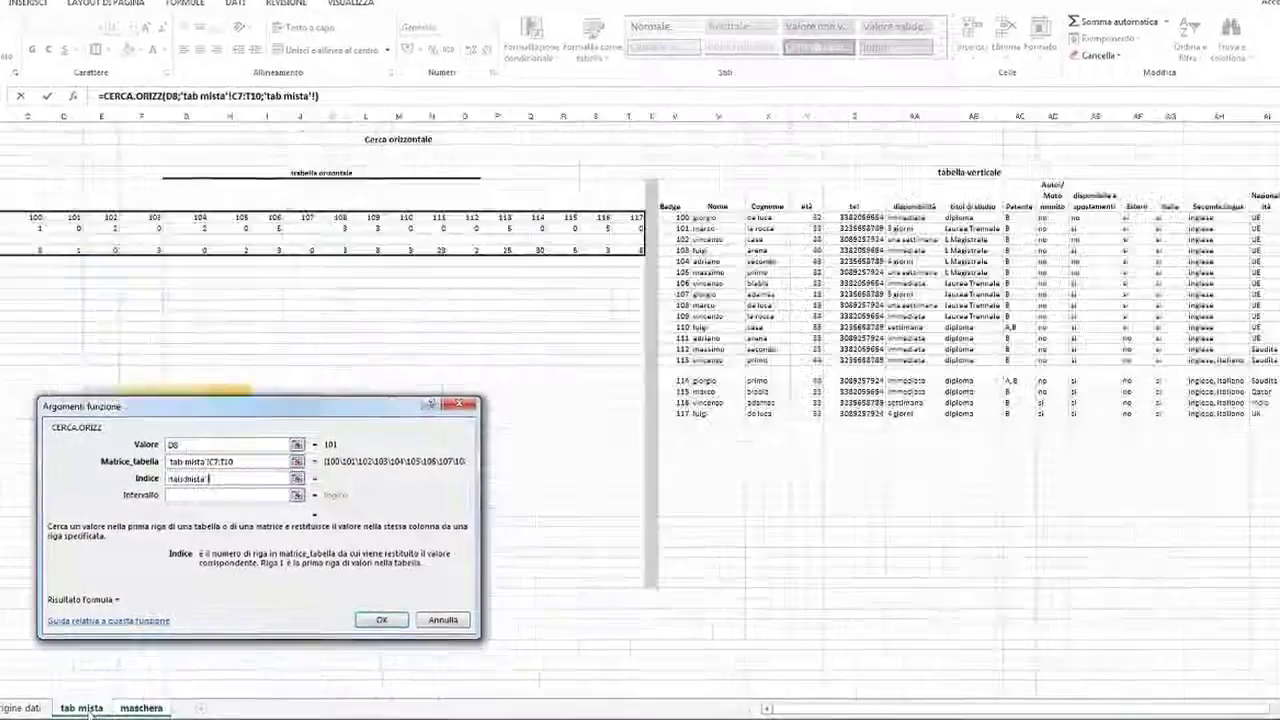
left_click(141, 708)
type("0")
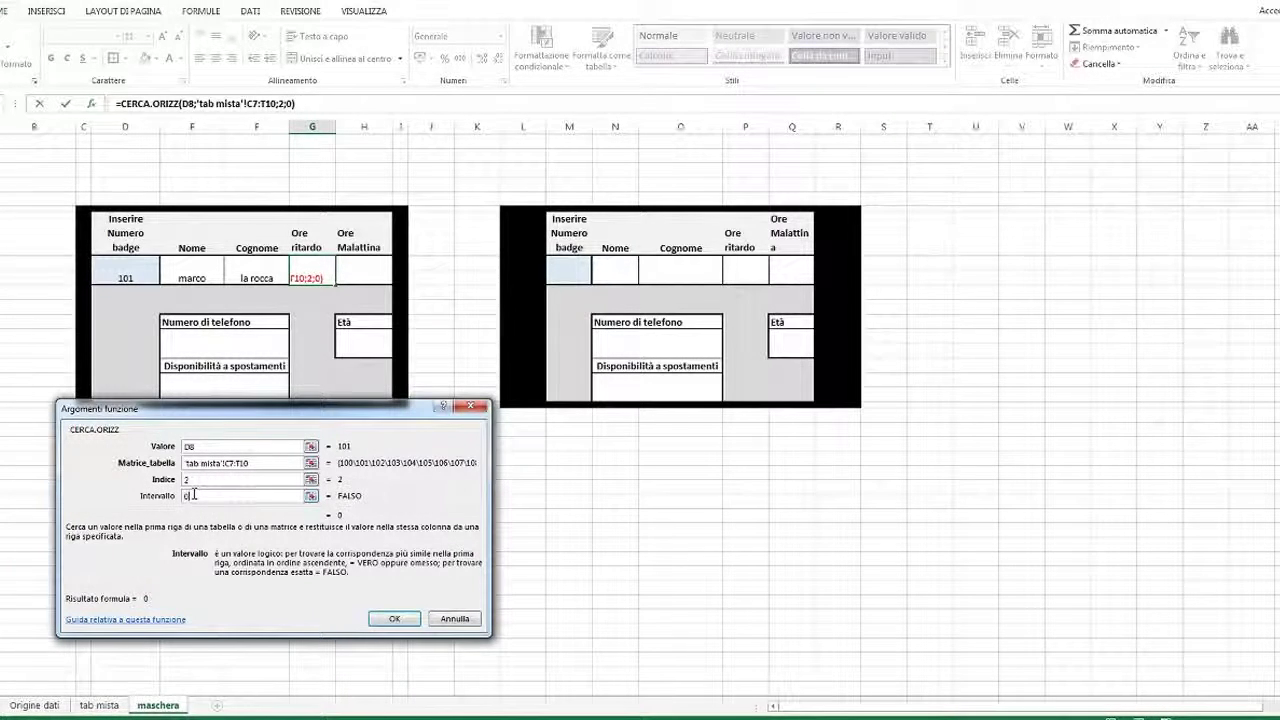
left_click(410, 622)
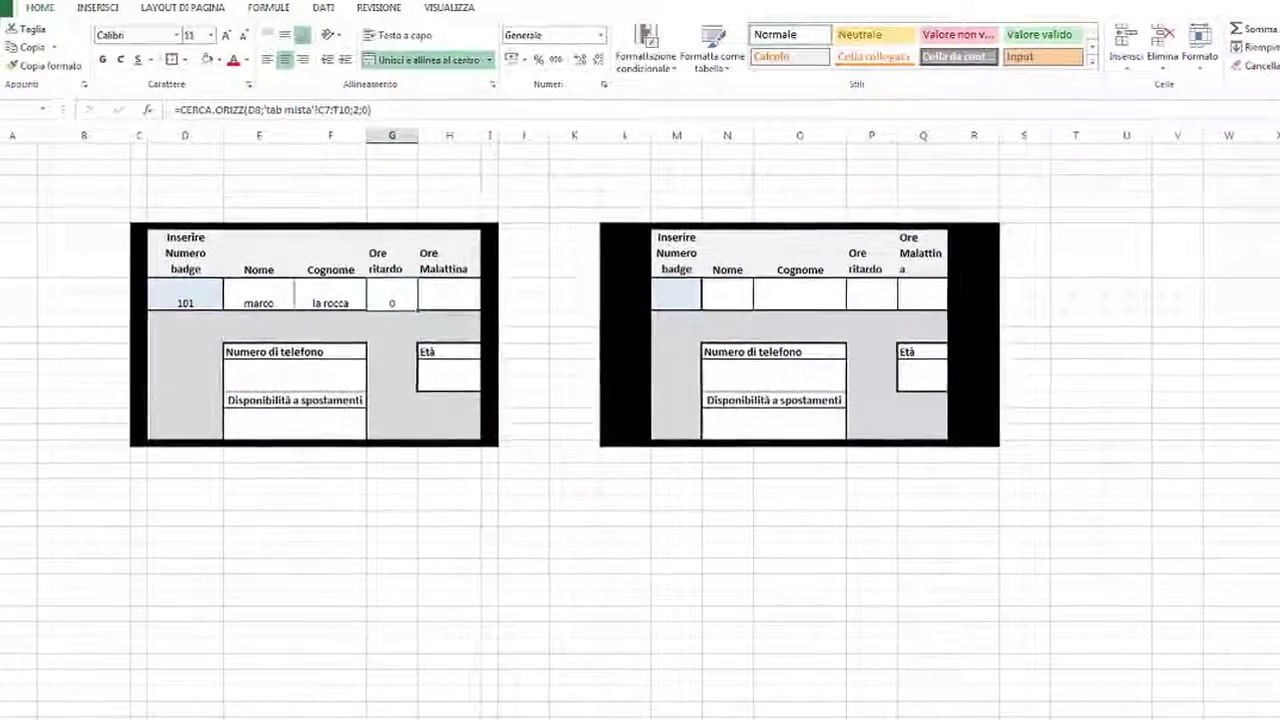
Step: Copy G8's CERCA.ORIZZ formula text from the formula bar
left_click(115, 704)
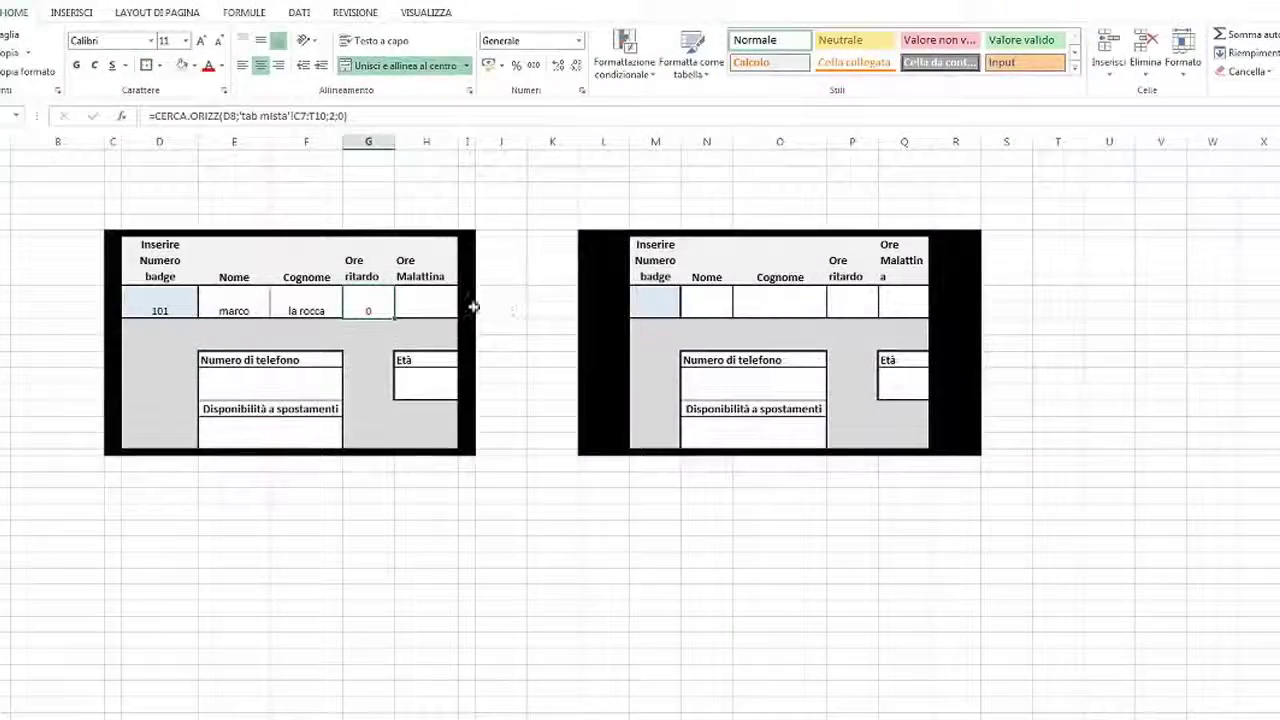
left_click(141, 117)
right_click(133, 107)
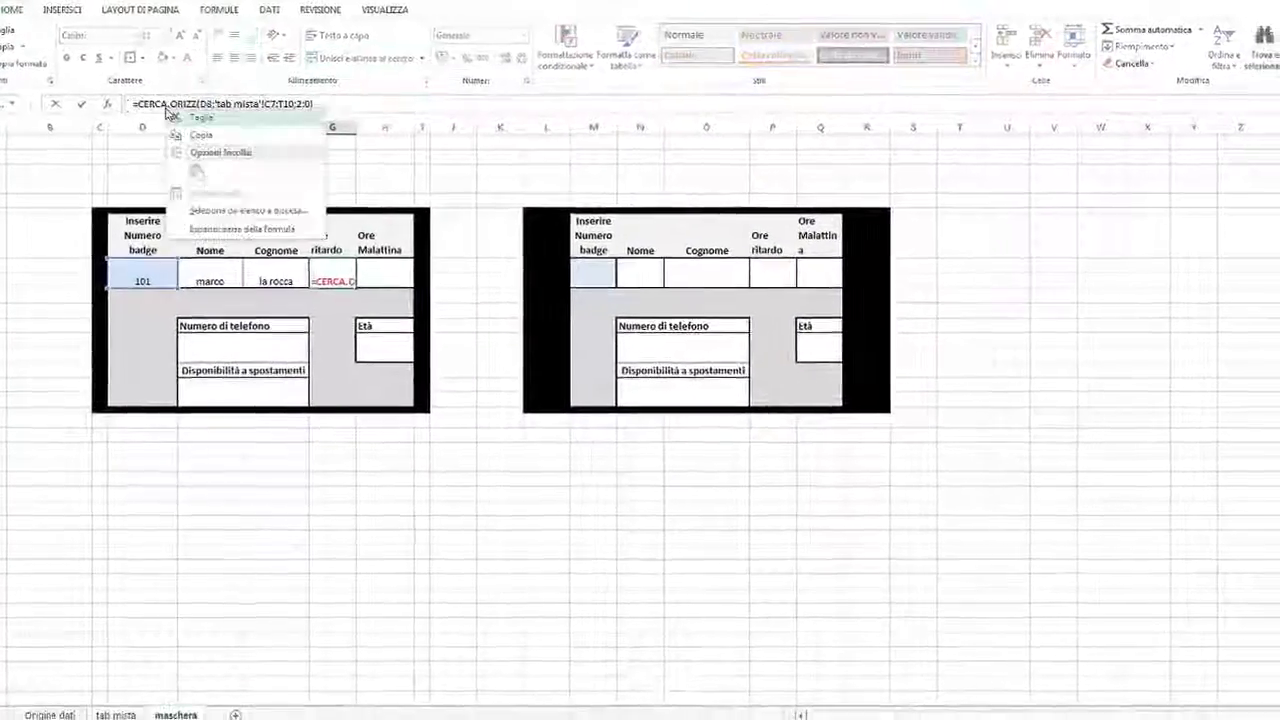
left_click(180, 136)
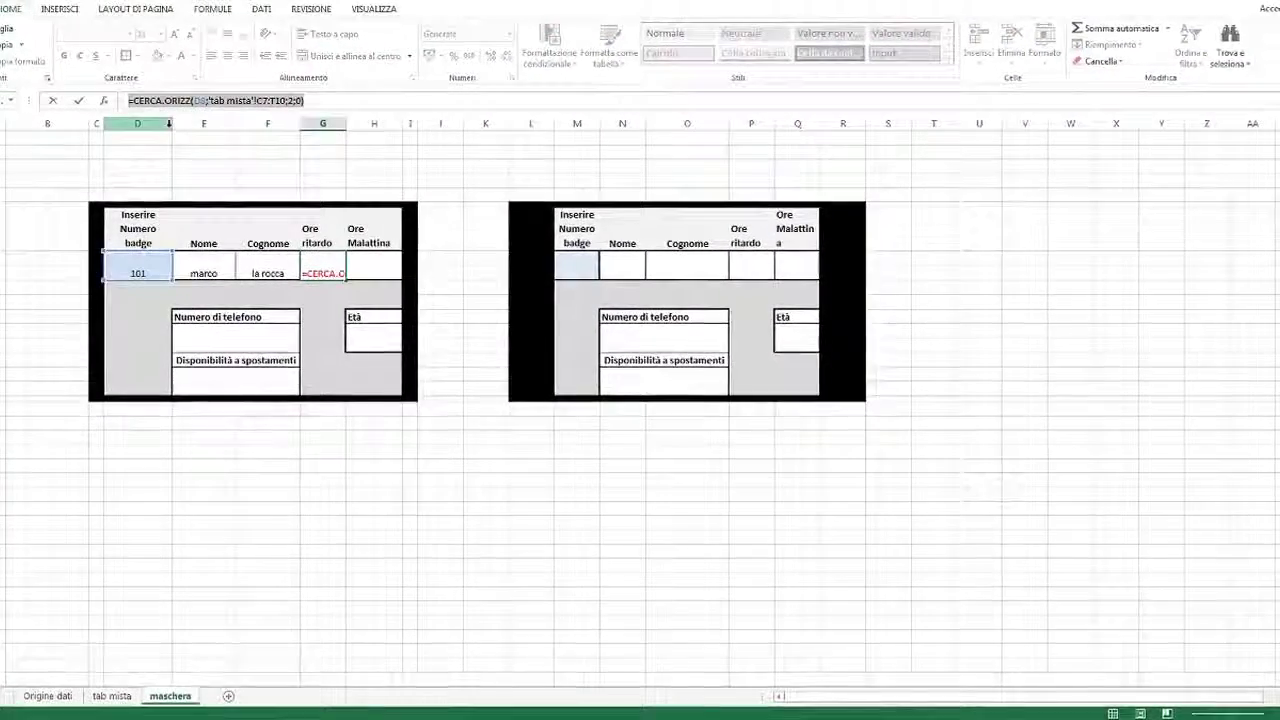
type("=")
left_click(367, 270)
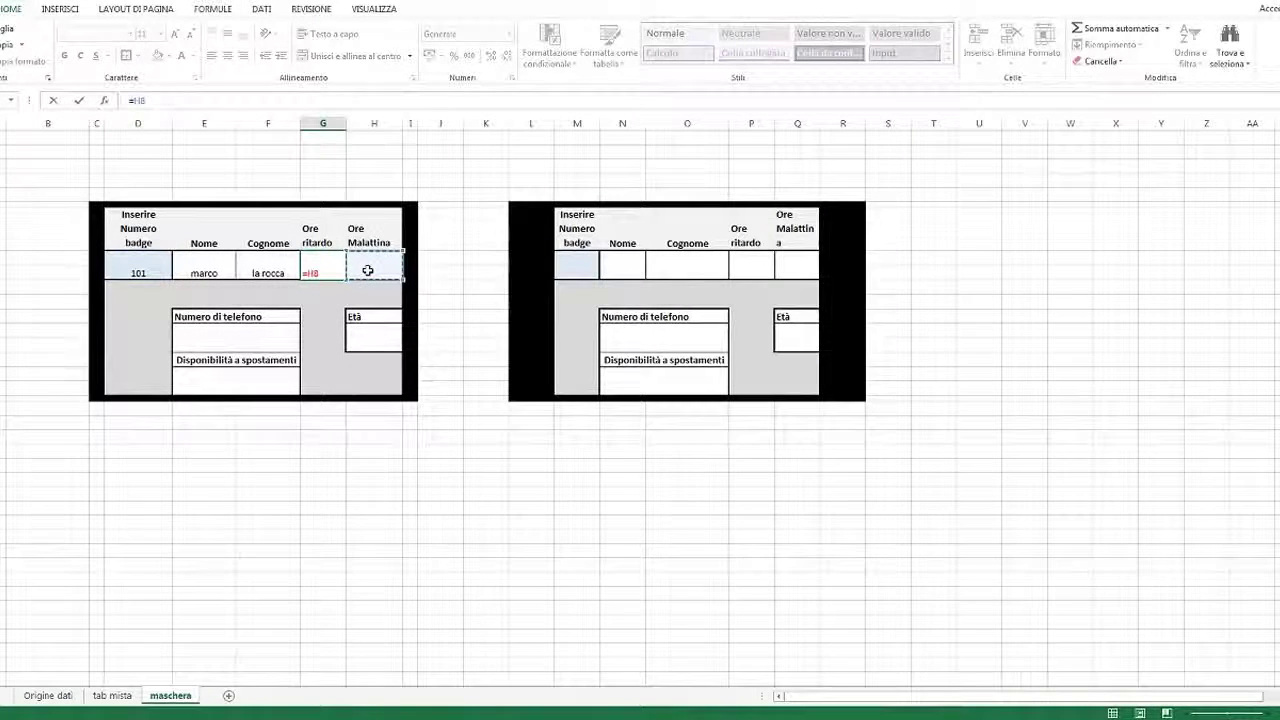
key("Tab")
Step: Paste the formula into H8 with row index 4, showing 1 sick hour
right_click(369, 272)
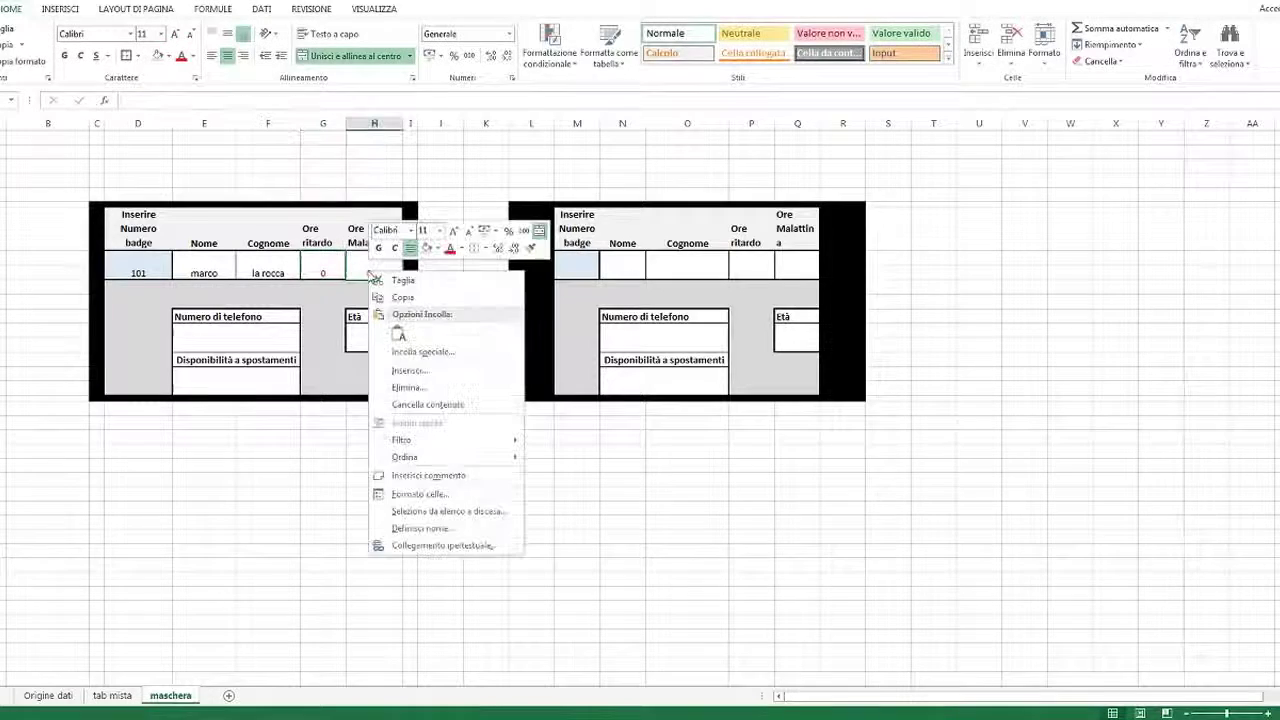
left_click(410, 351)
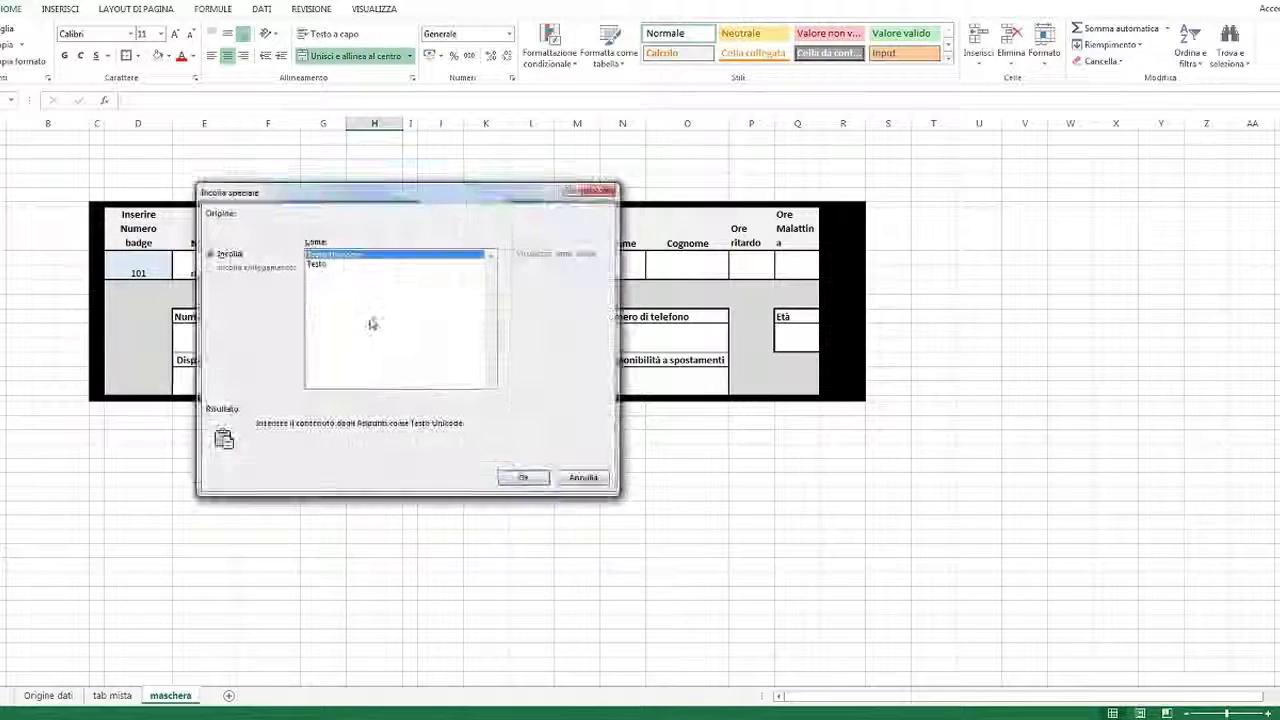
left_click(583, 477)
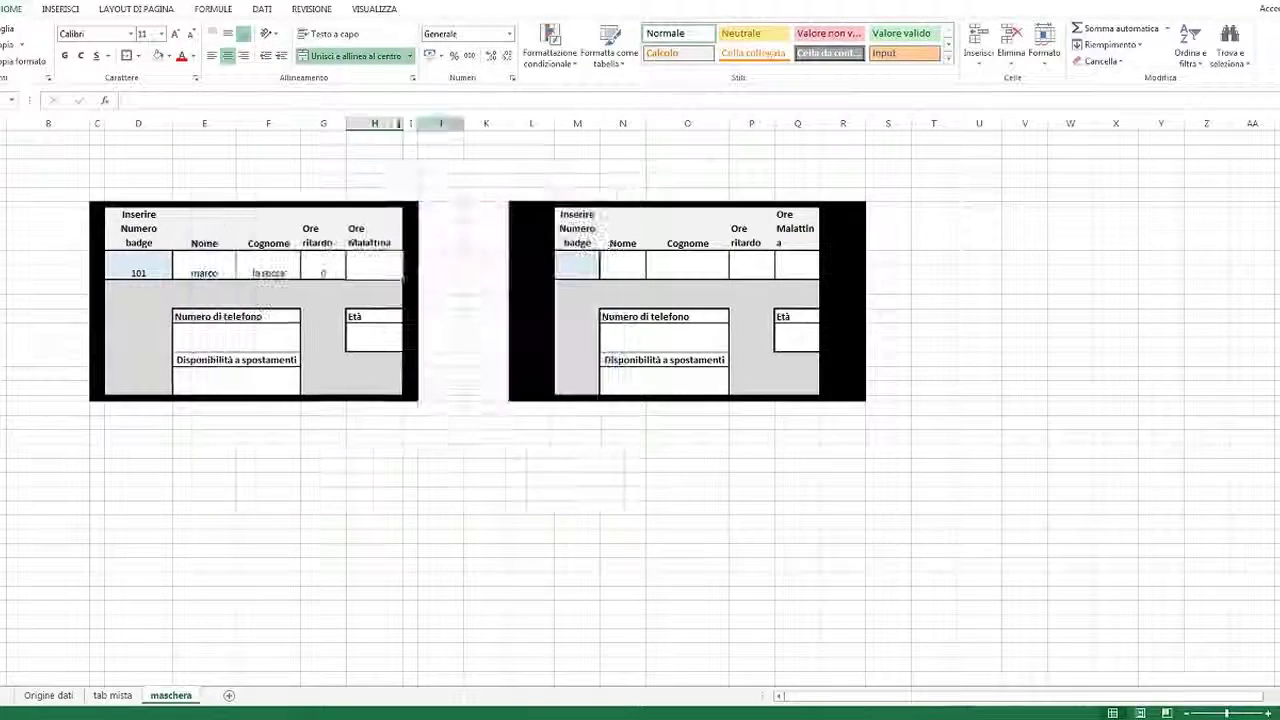
right_click(182, 106)
left_click(207, 163)
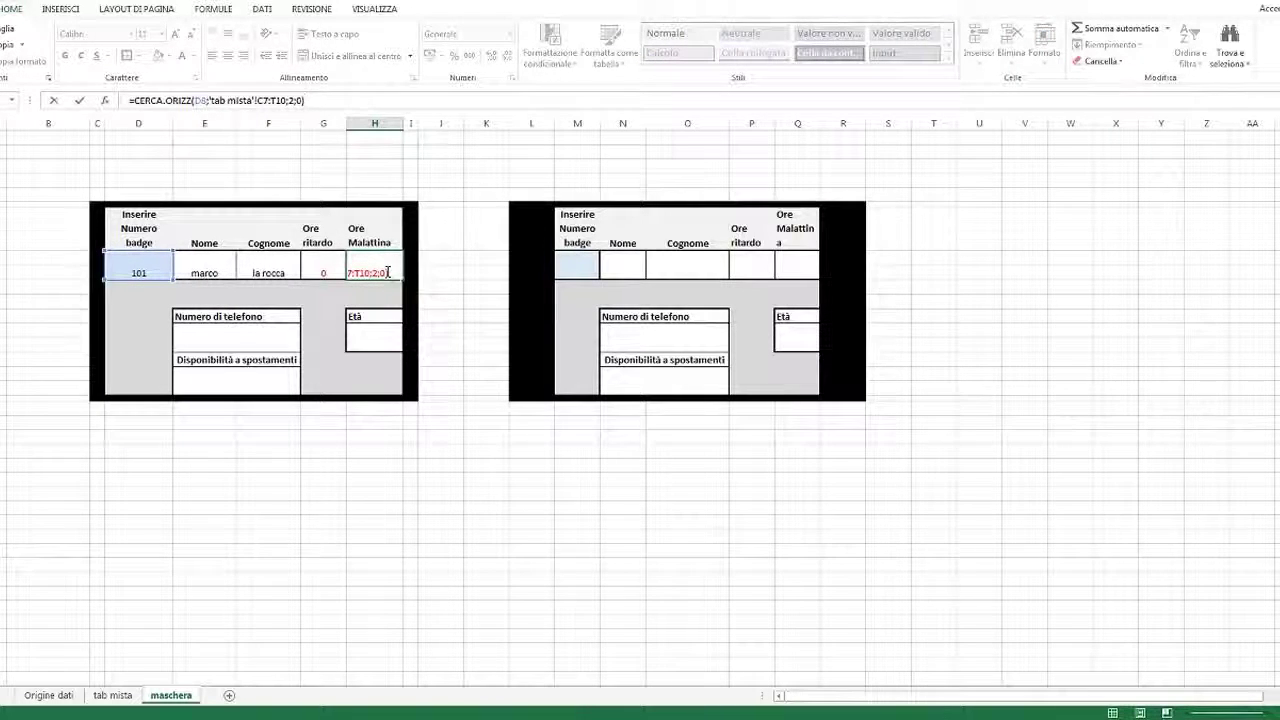
left_click(295, 101)
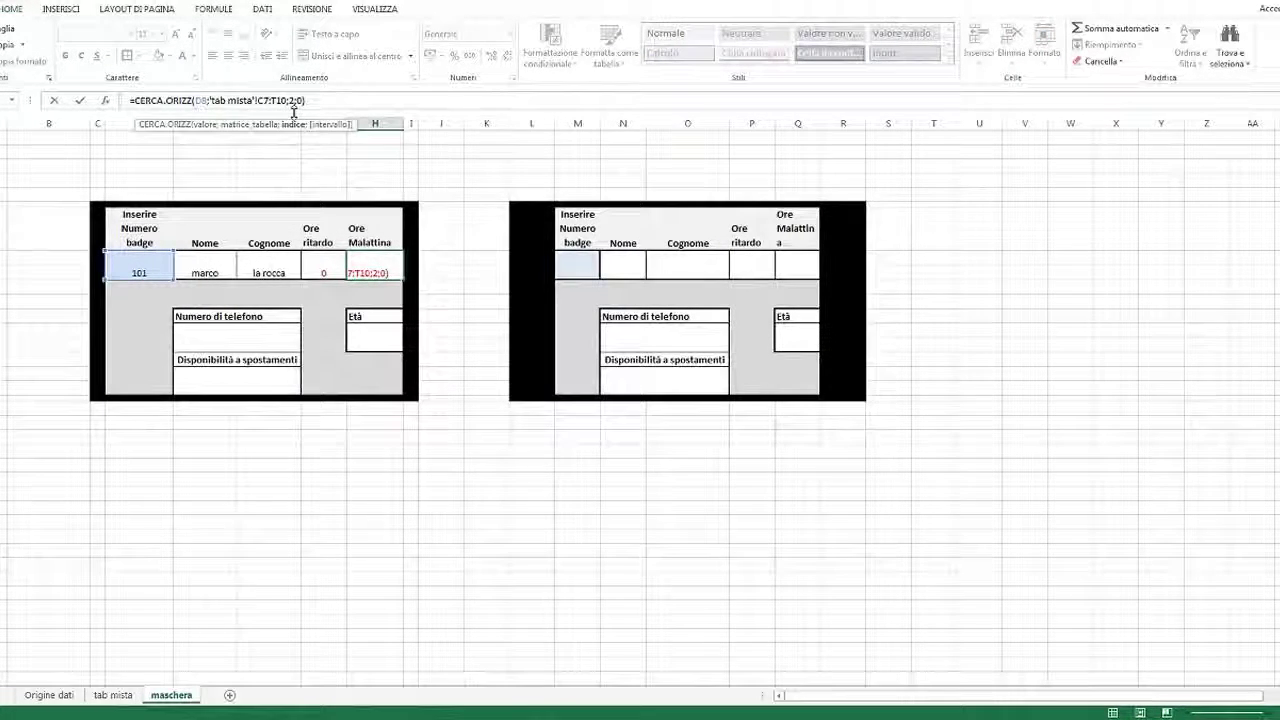
key("BackSpace")
type("4")
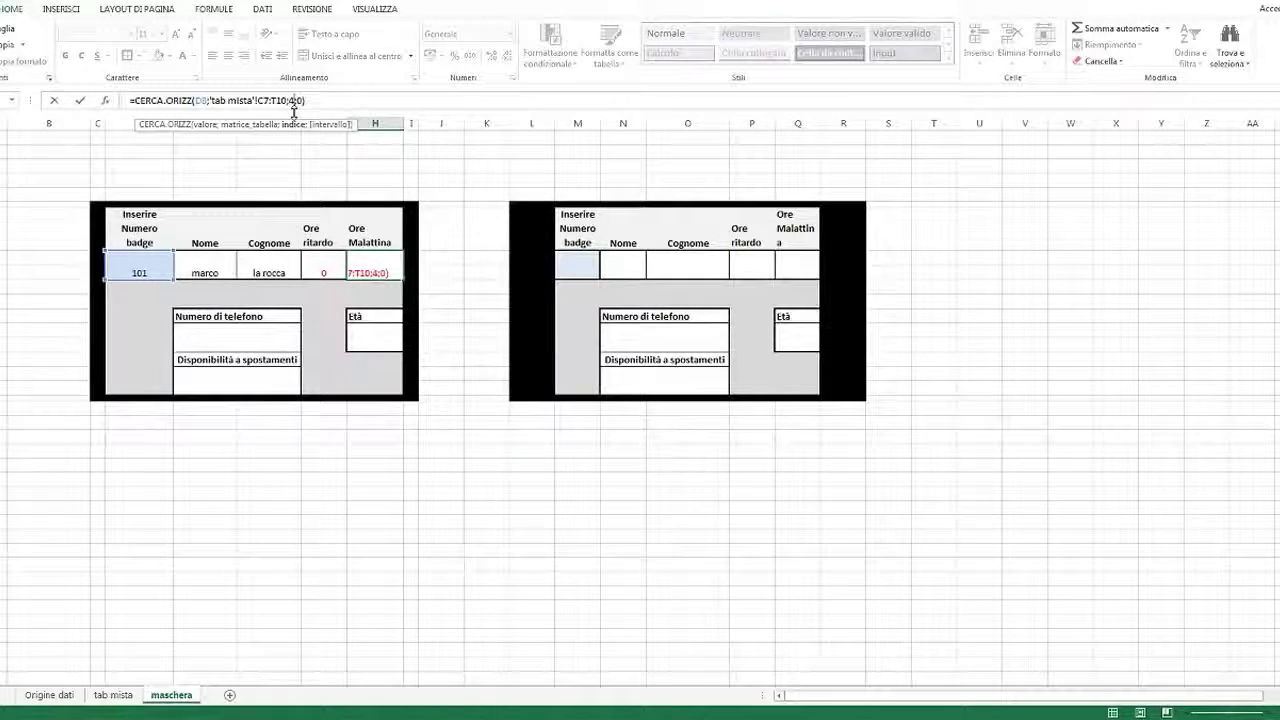
key("Return")
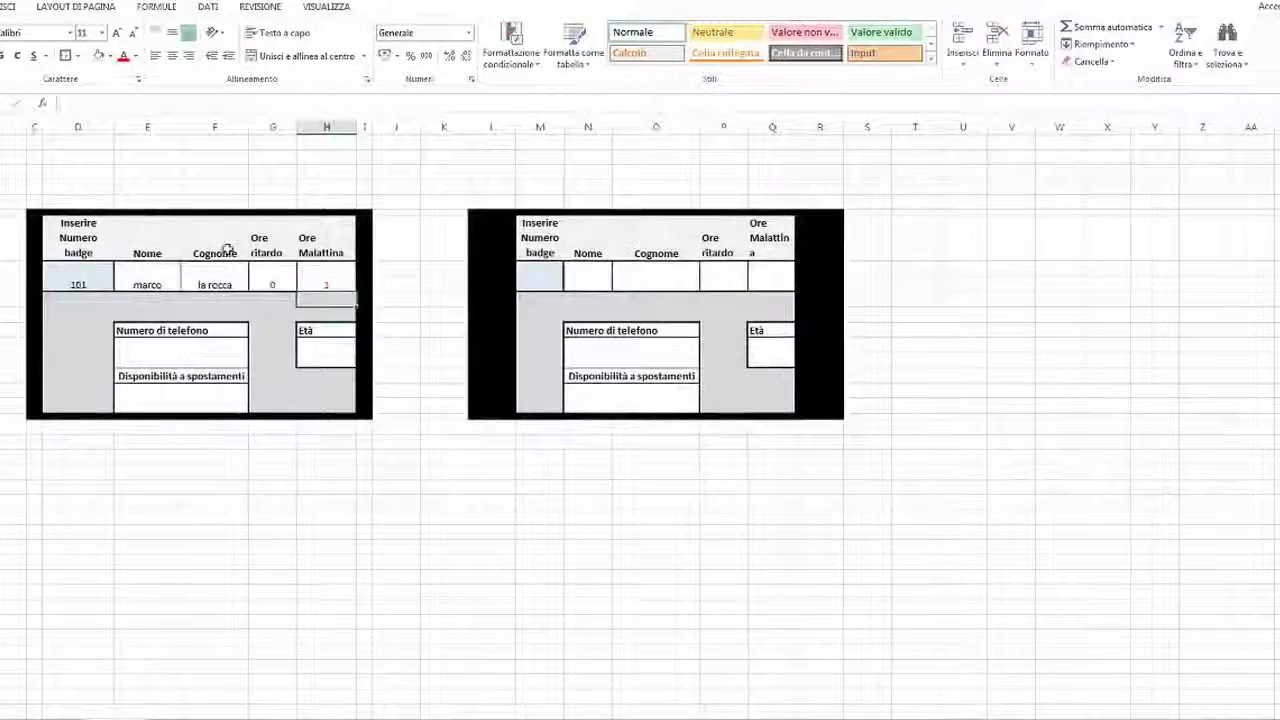
Step: Test the form with badge 100, then badge 110, which returns 0 delay and 3 sick hours
left_click(179, 268)
type("100")
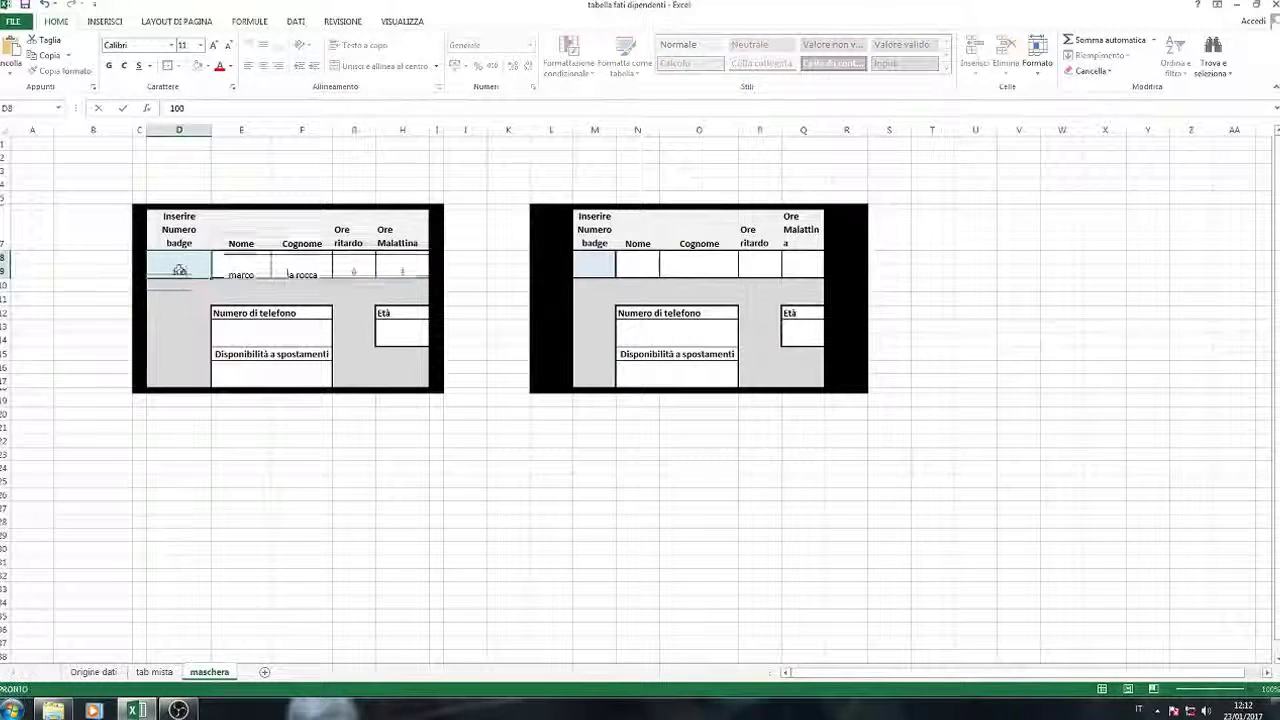
key("Return")
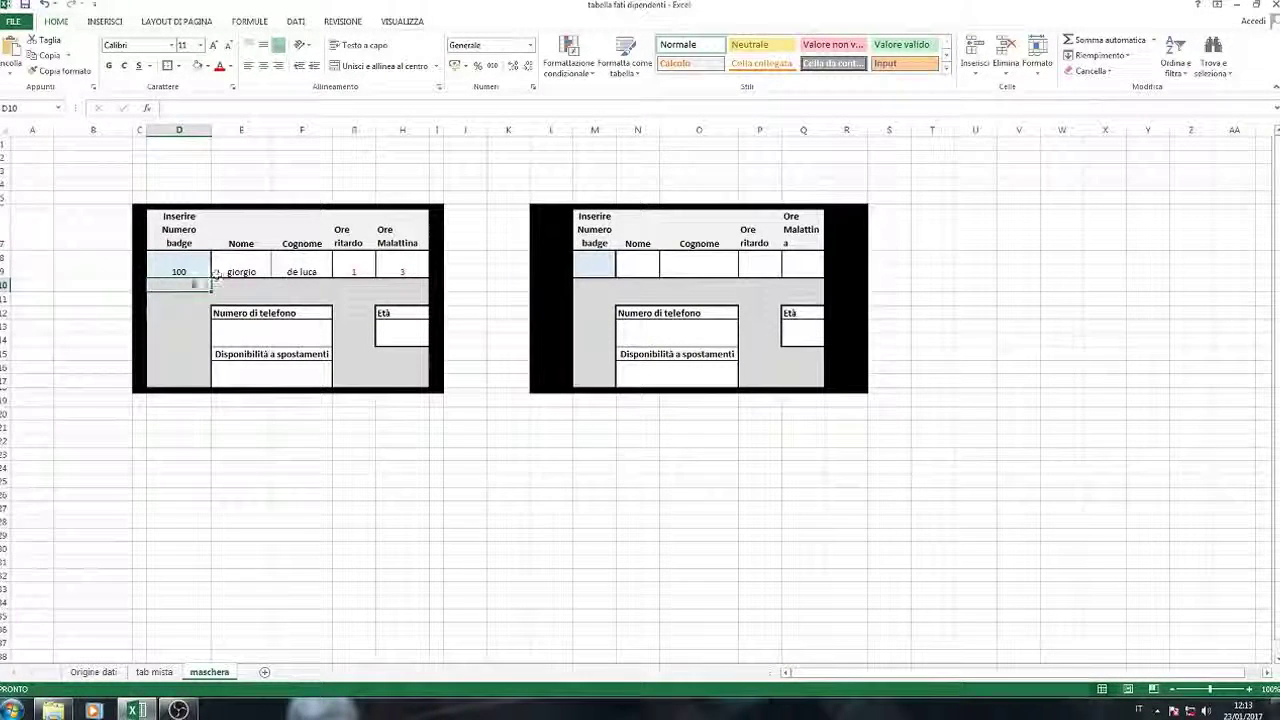
left_click(184, 270)
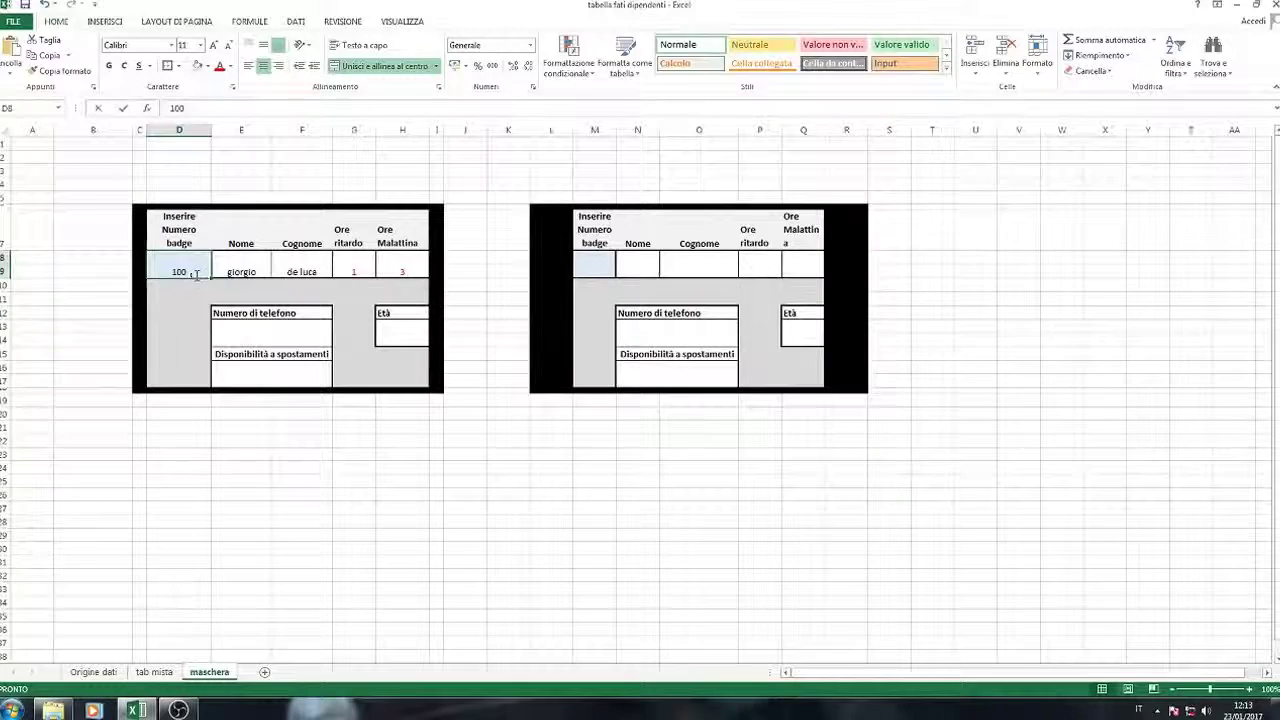
type("110")
key("Return")
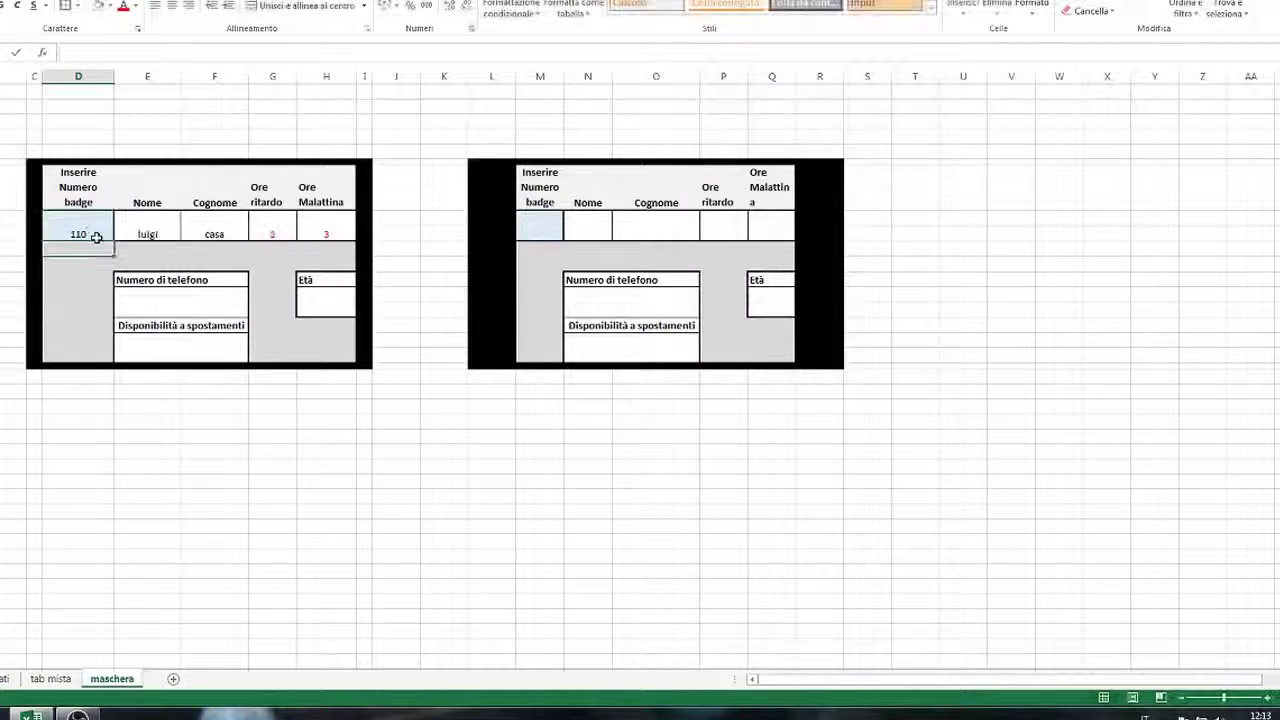